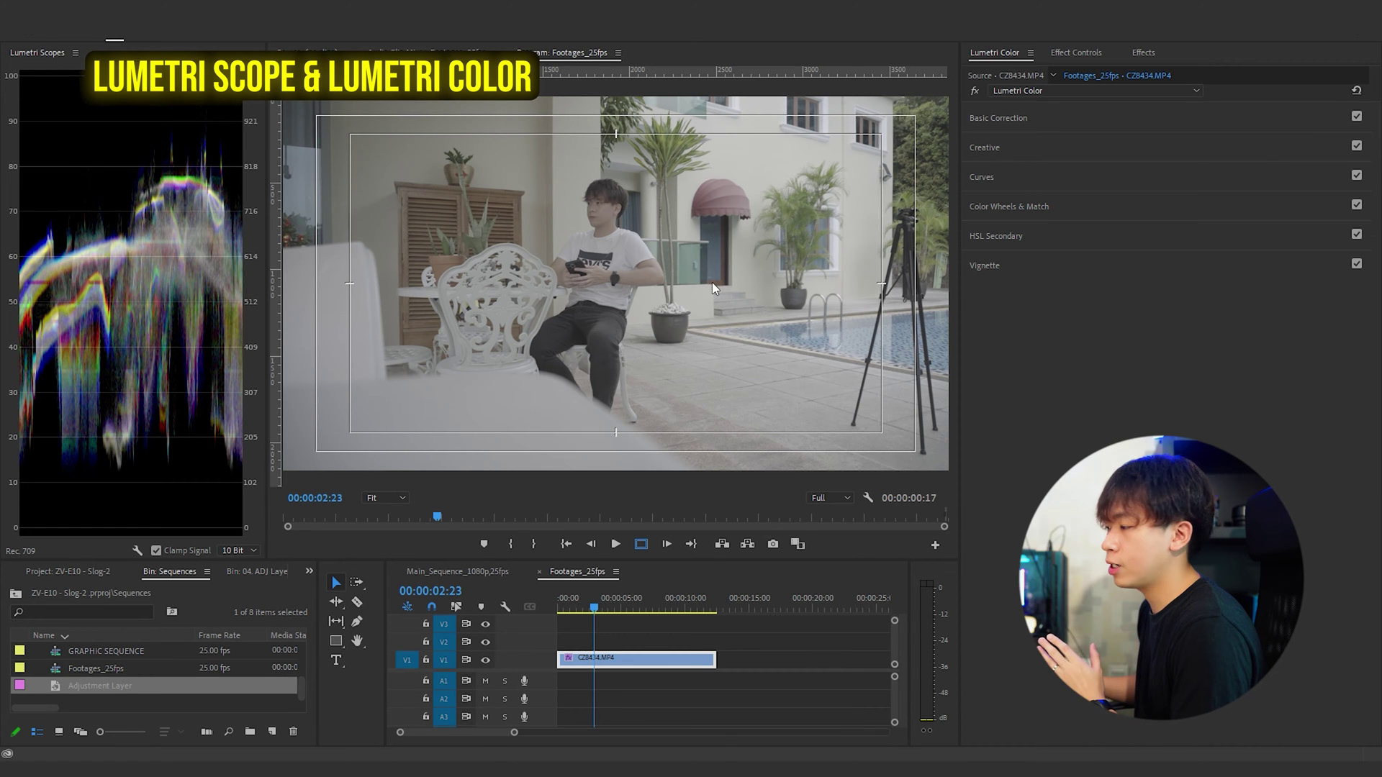
- Lay an adjustment layer on V2 spanning the full length of the footage clip
drag(109, 697, 716, 641)
click(566, 607)
click(658, 638)
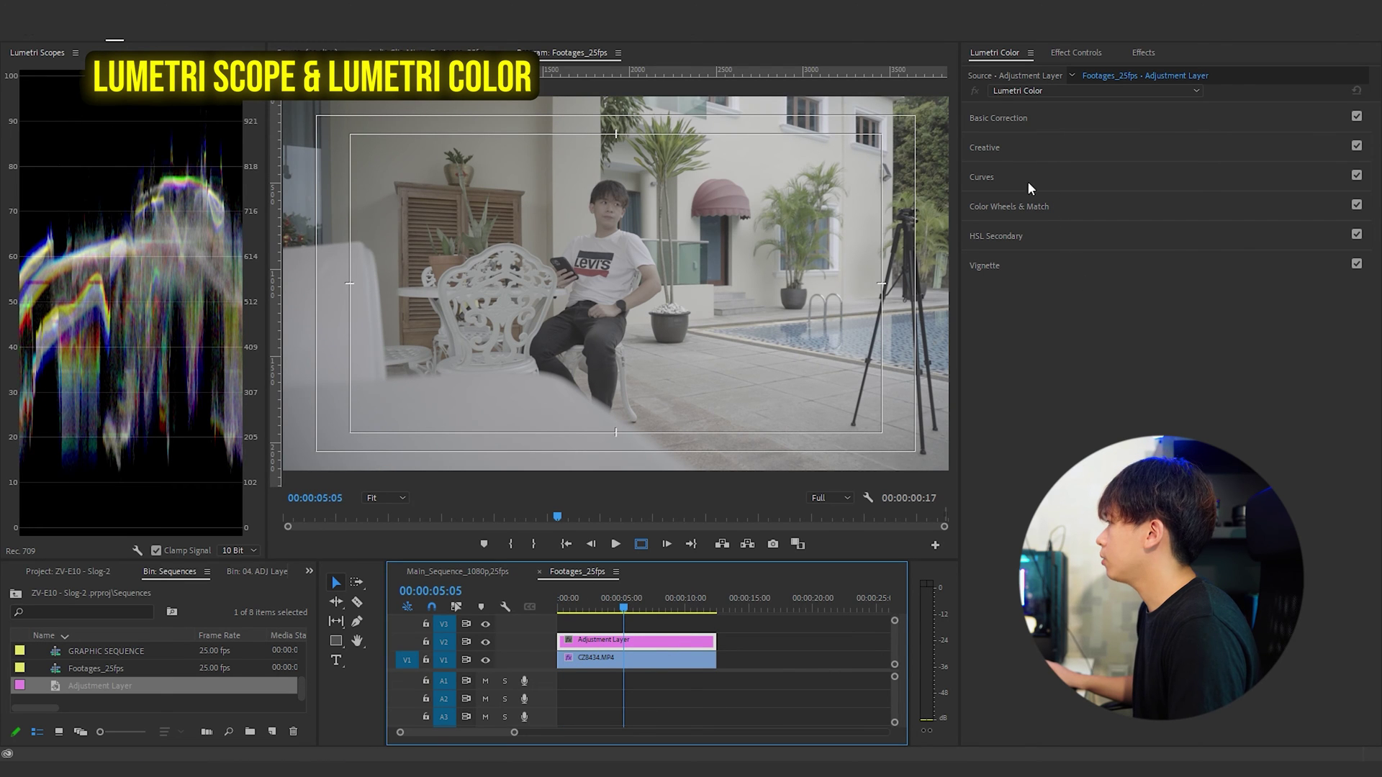
click(1027, 147)
- Rename the adjustment layer clip to ColorCorrection
right_click(682, 640)
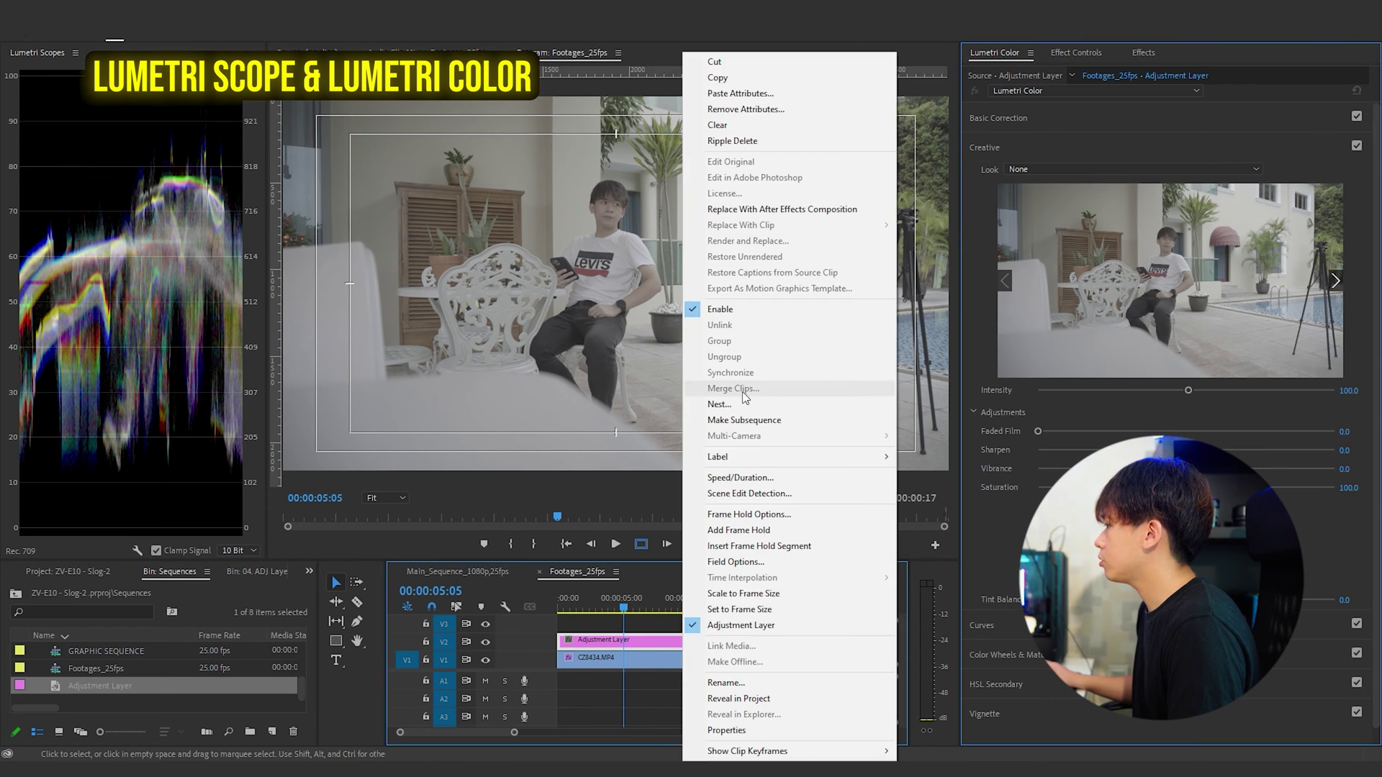
click(745, 680)
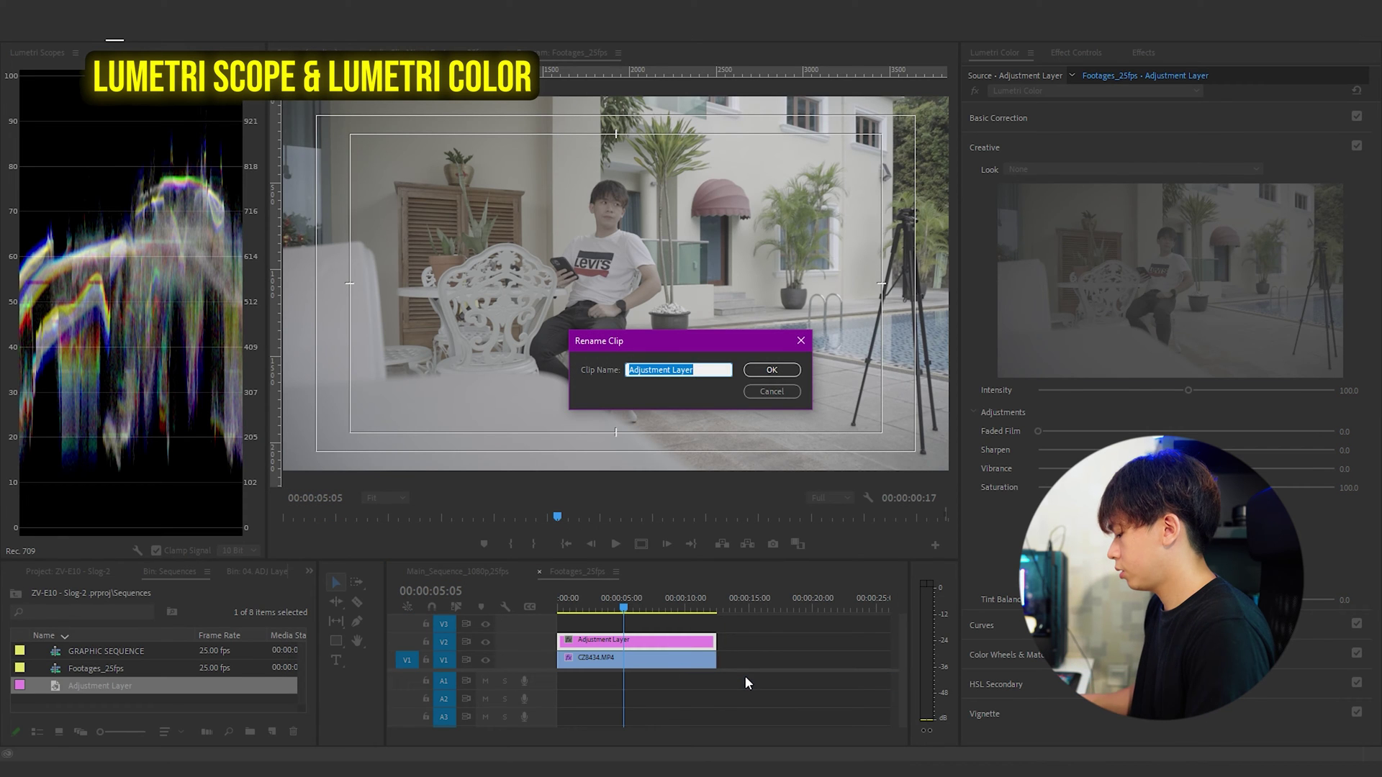
text(ColorCorrect)
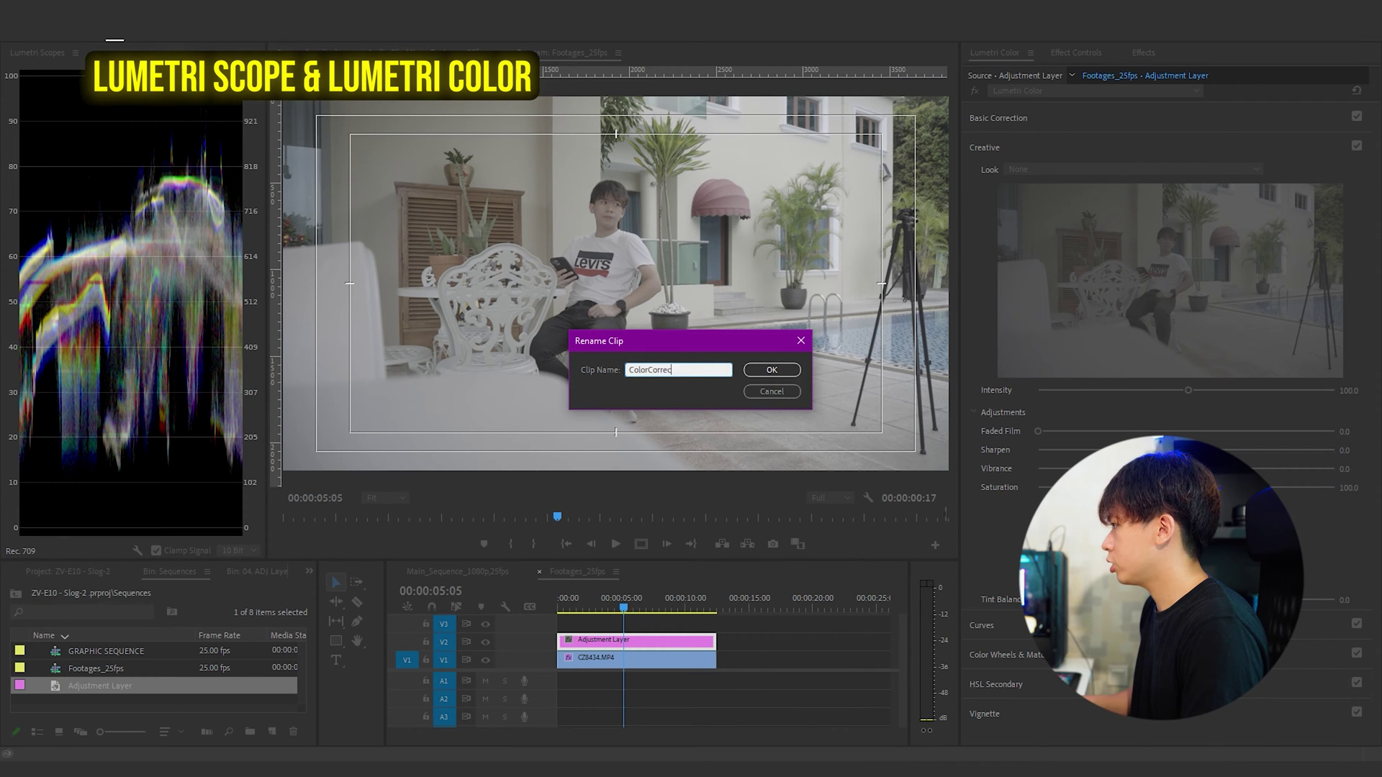
text(ion)
key(Return)
click(1012, 118)
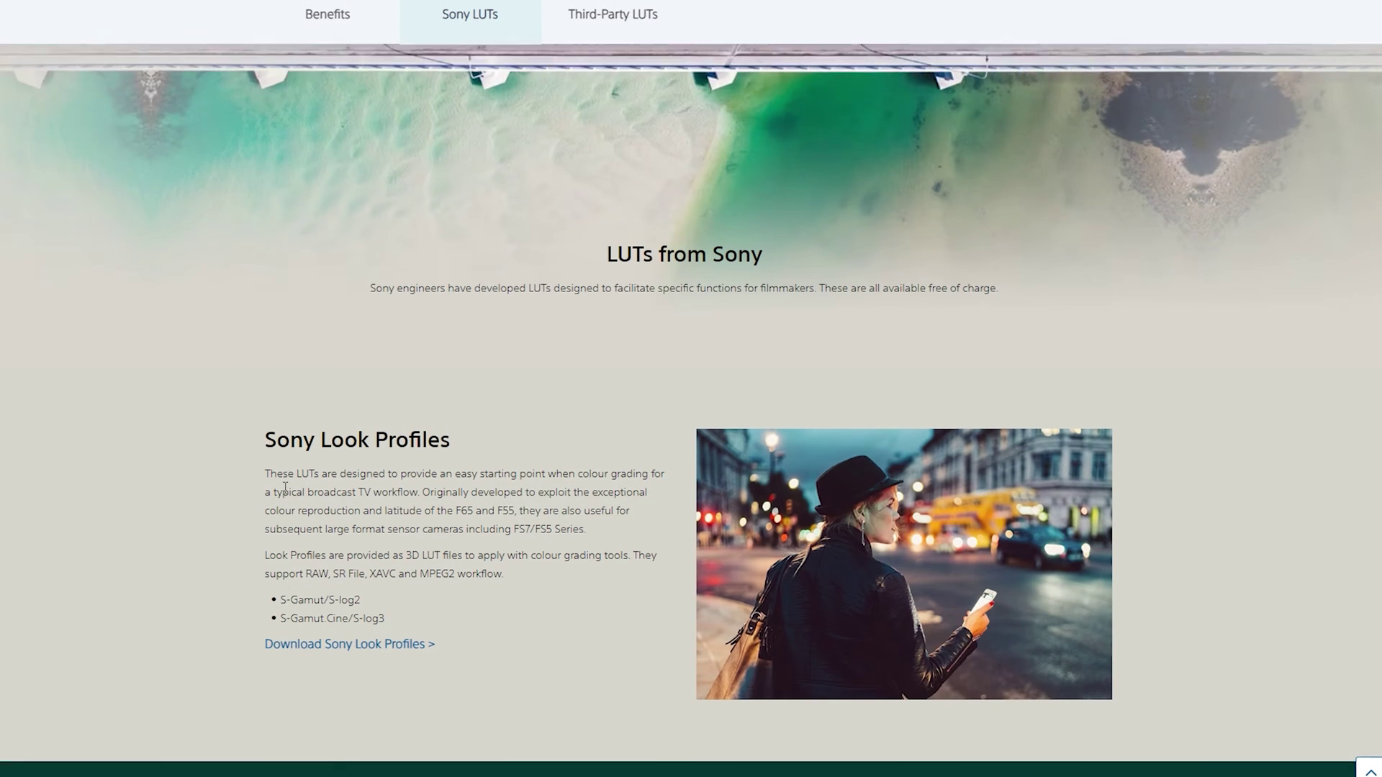
- Scroll to Sony Look Profiles and open its S-Log2/S-Log3 LUT download page
scroll(285, 488, down, 2)
drag(386, 479, 525, 439)
click(339, 527)
click(369, 505)
click(524, 438)
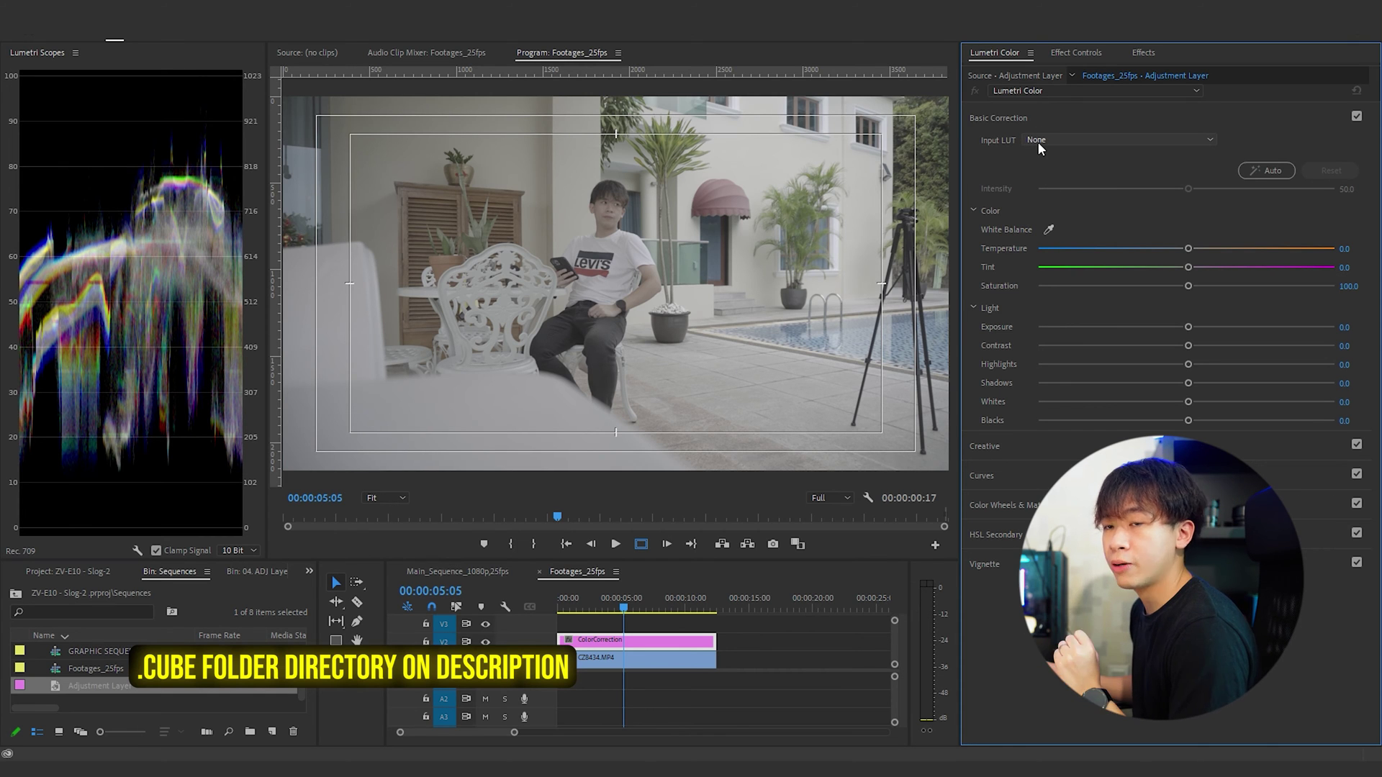
- Preview the SLog2-to-LC-709 input LUT, test lowering Highlights, then reset Highlights to 0.0
click(1038, 141)
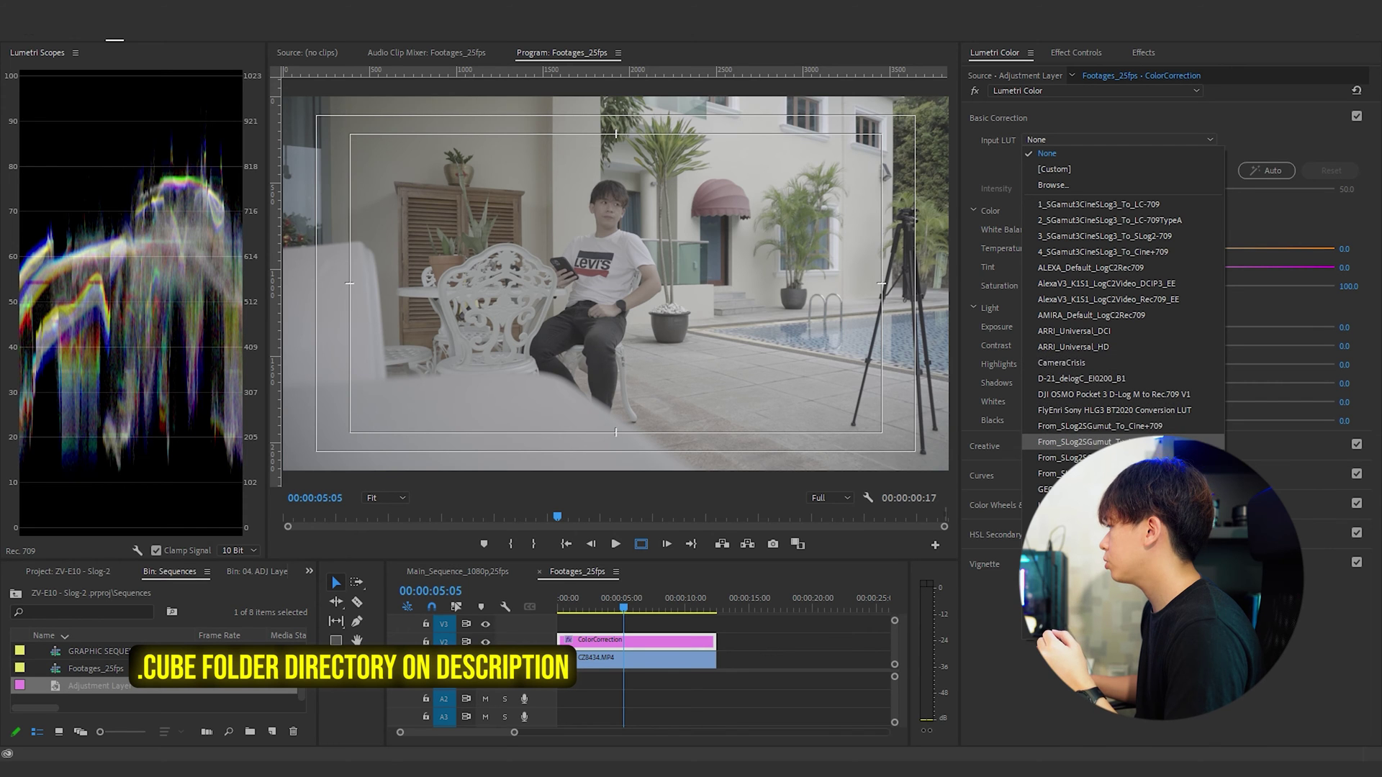
click(1079, 442)
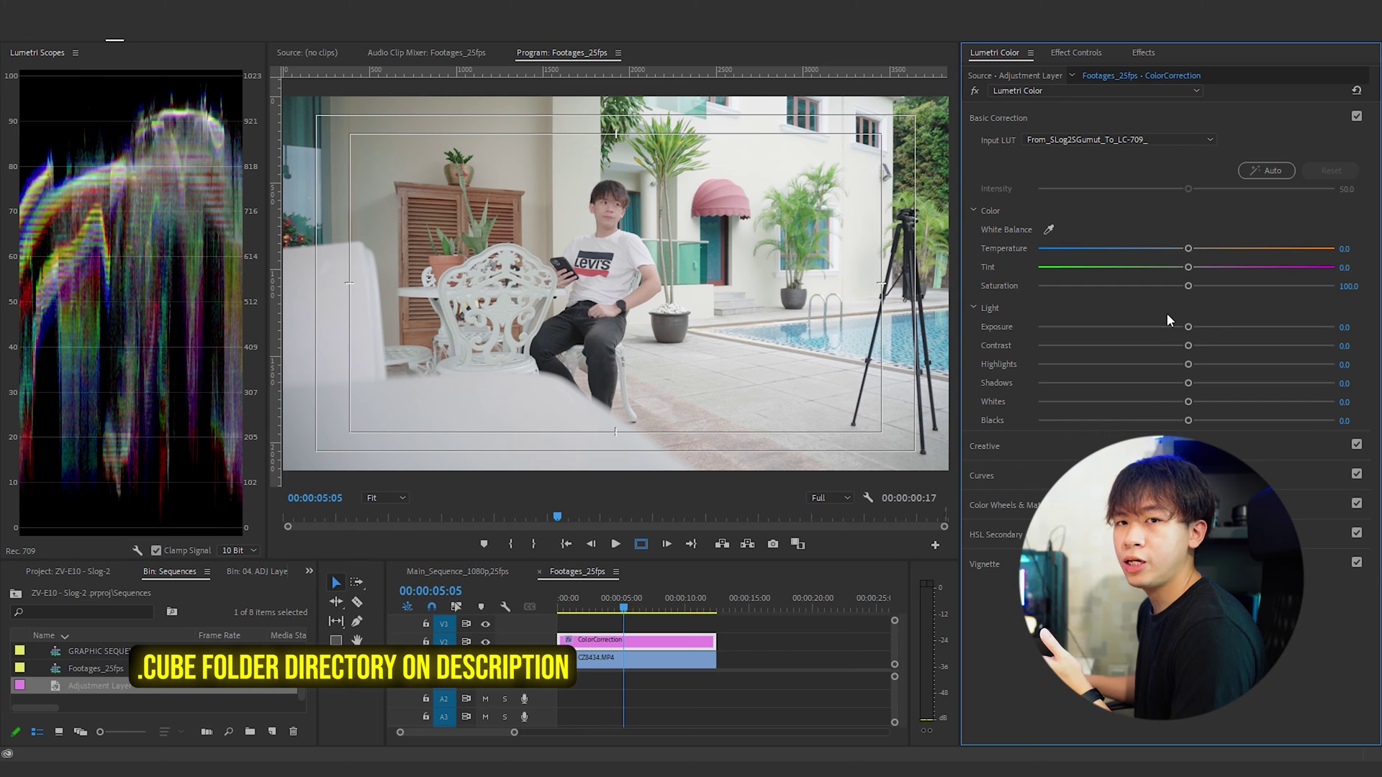
mouse_move(1185, 365)
mouse_down()
mouse_move(1266, 372)
mouse_move(1070, 366)
mouse_move(1275, 370)
mouse_move(1060, 369)
mouse_move(1163, 366)
mouse_up()
double_click(1163, 364)
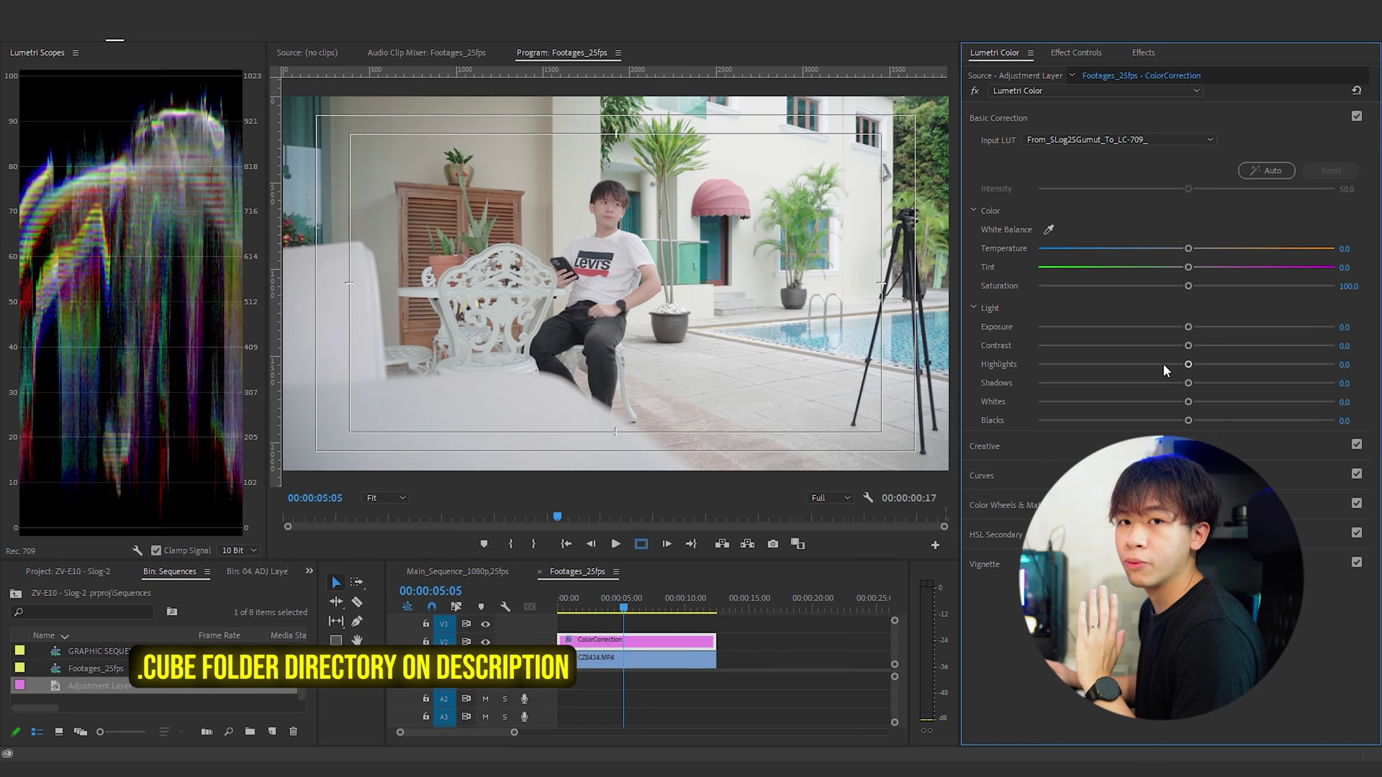
- Set the Input LUT back to None
click(1080, 140)
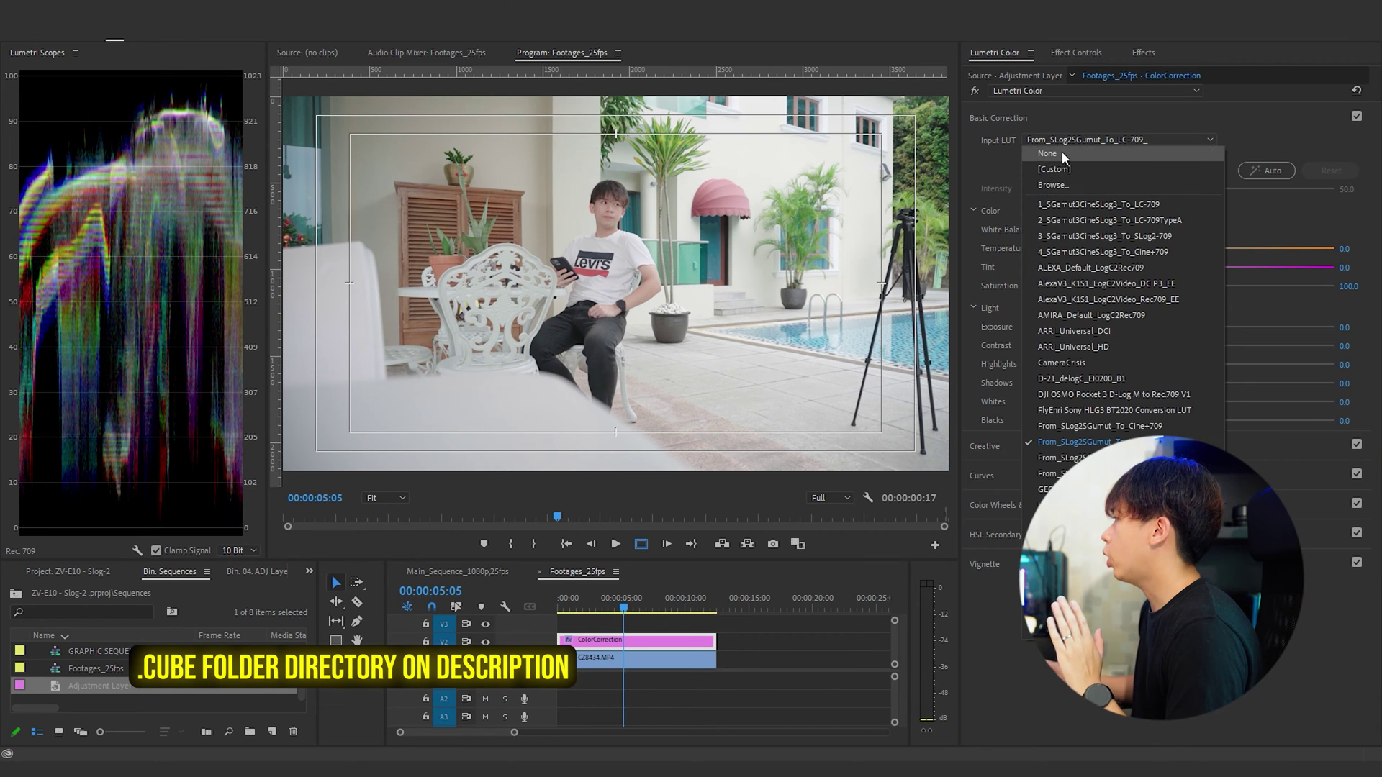
click(1061, 151)
click(989, 118)
click(1004, 150)
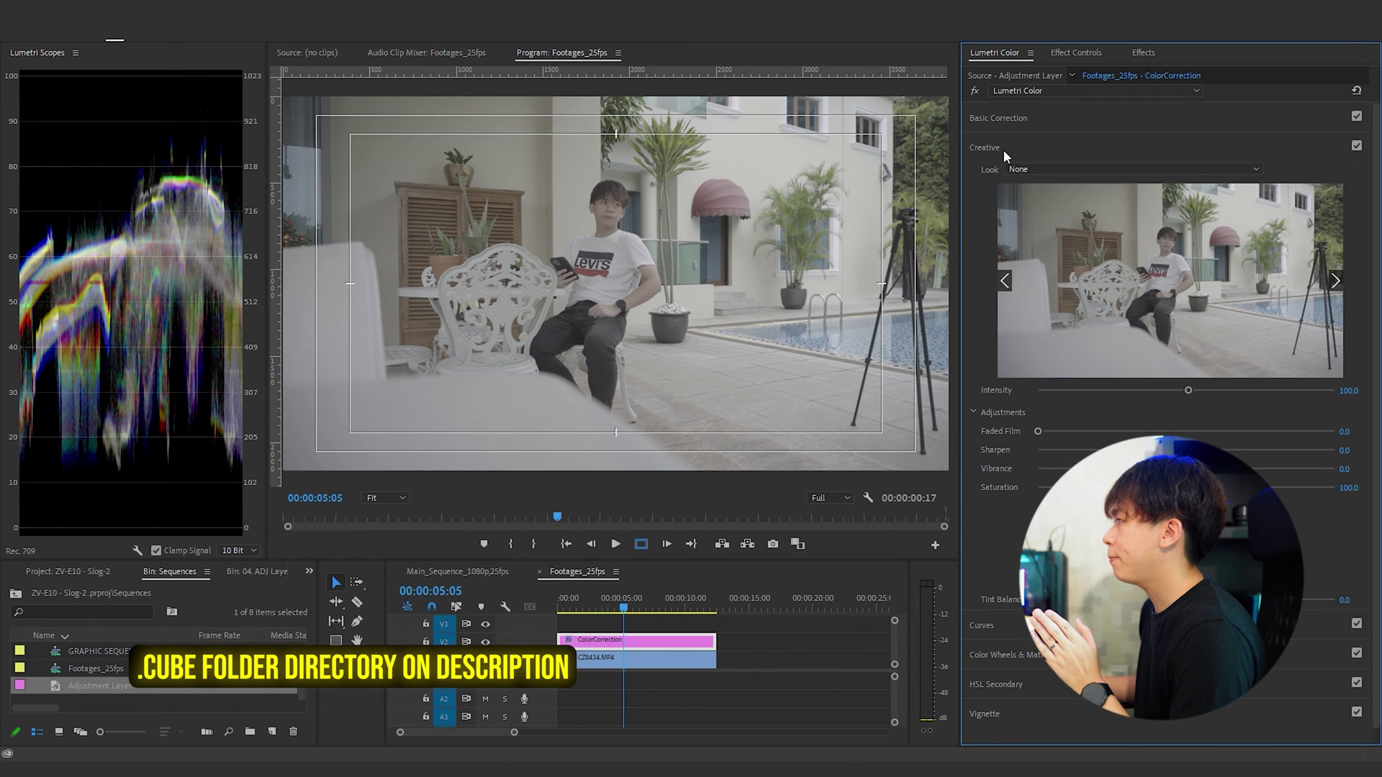
- Apply the SLog2-to-LC-709 Creative look, then try Cine+709 instead
click(1034, 168)
scroll(1102, 425, down, 15)
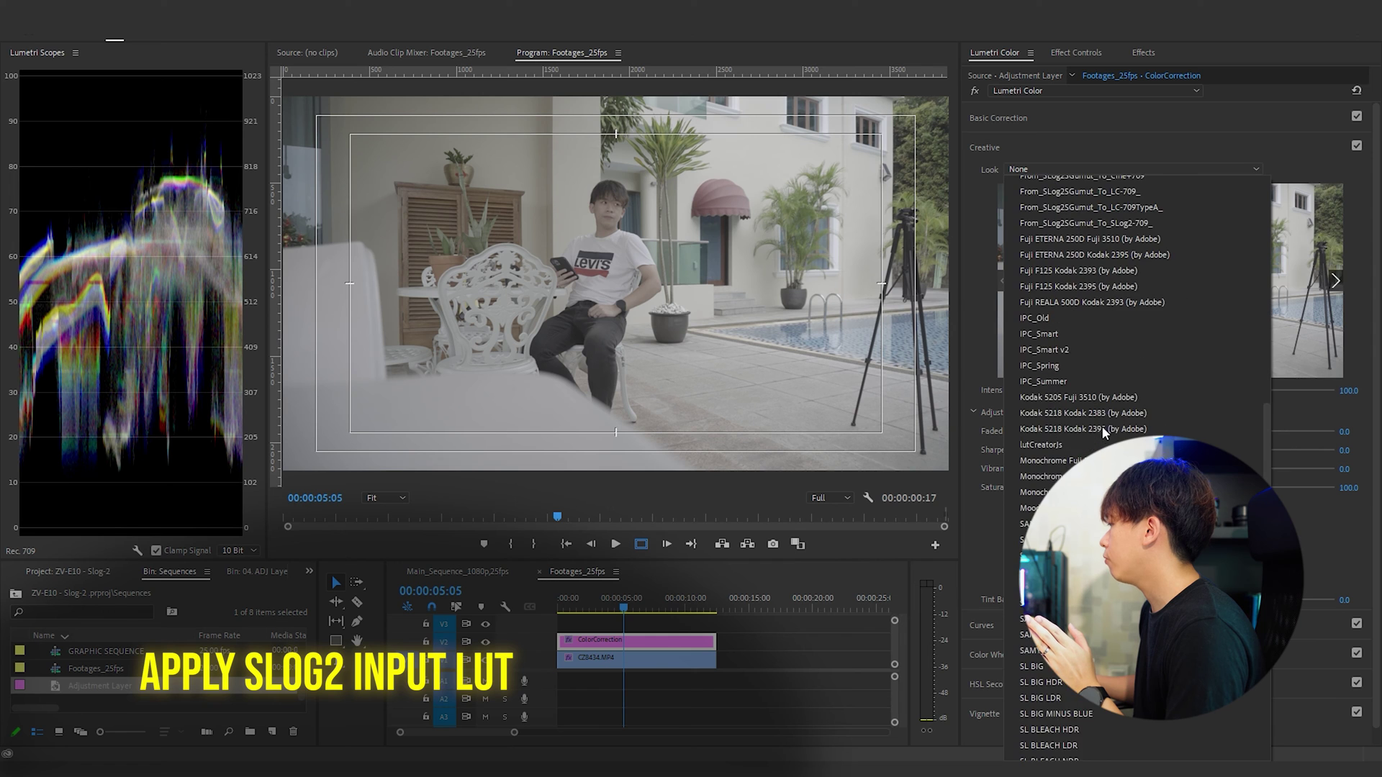
scroll(1120, 432, up, 5)
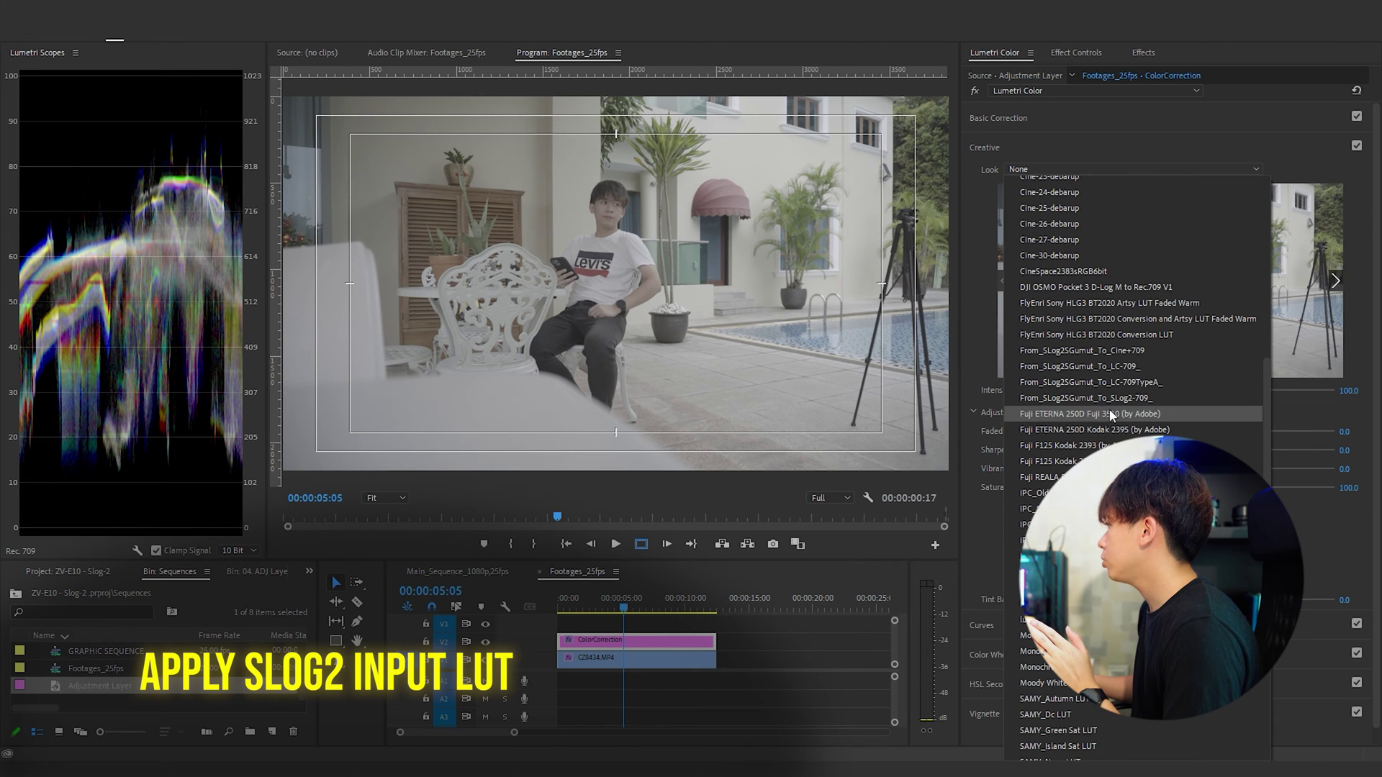
click(1106, 369)
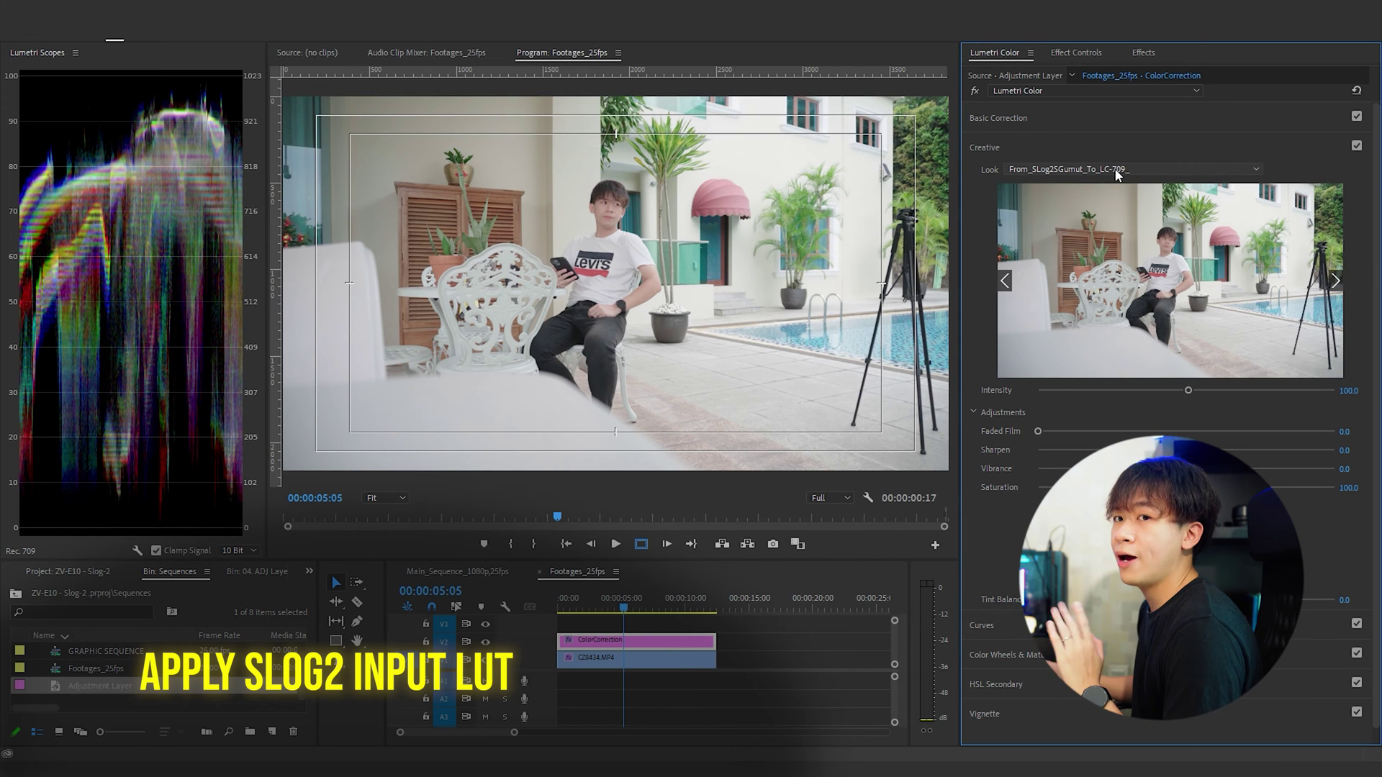
click(1117, 172)
scroll(1118, 192, up, 4)
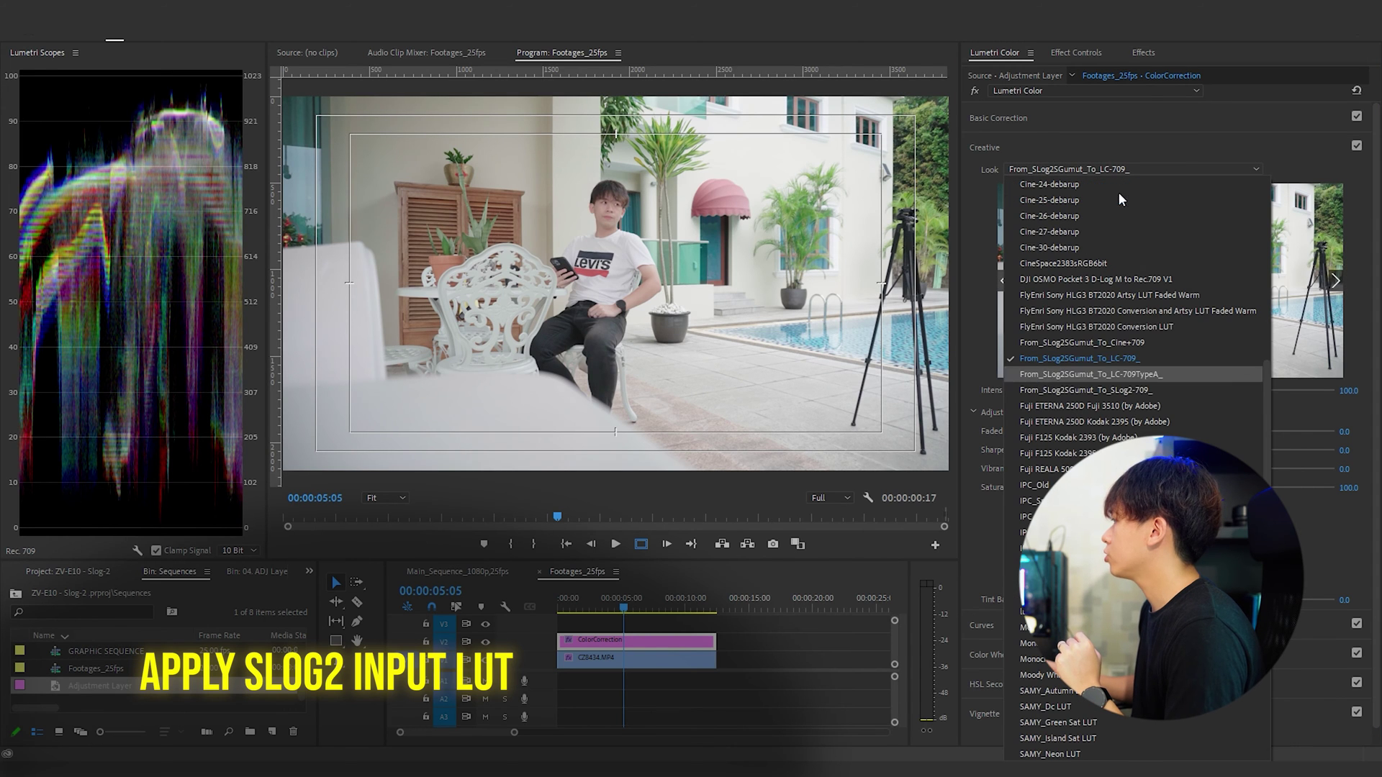
click(1137, 343)
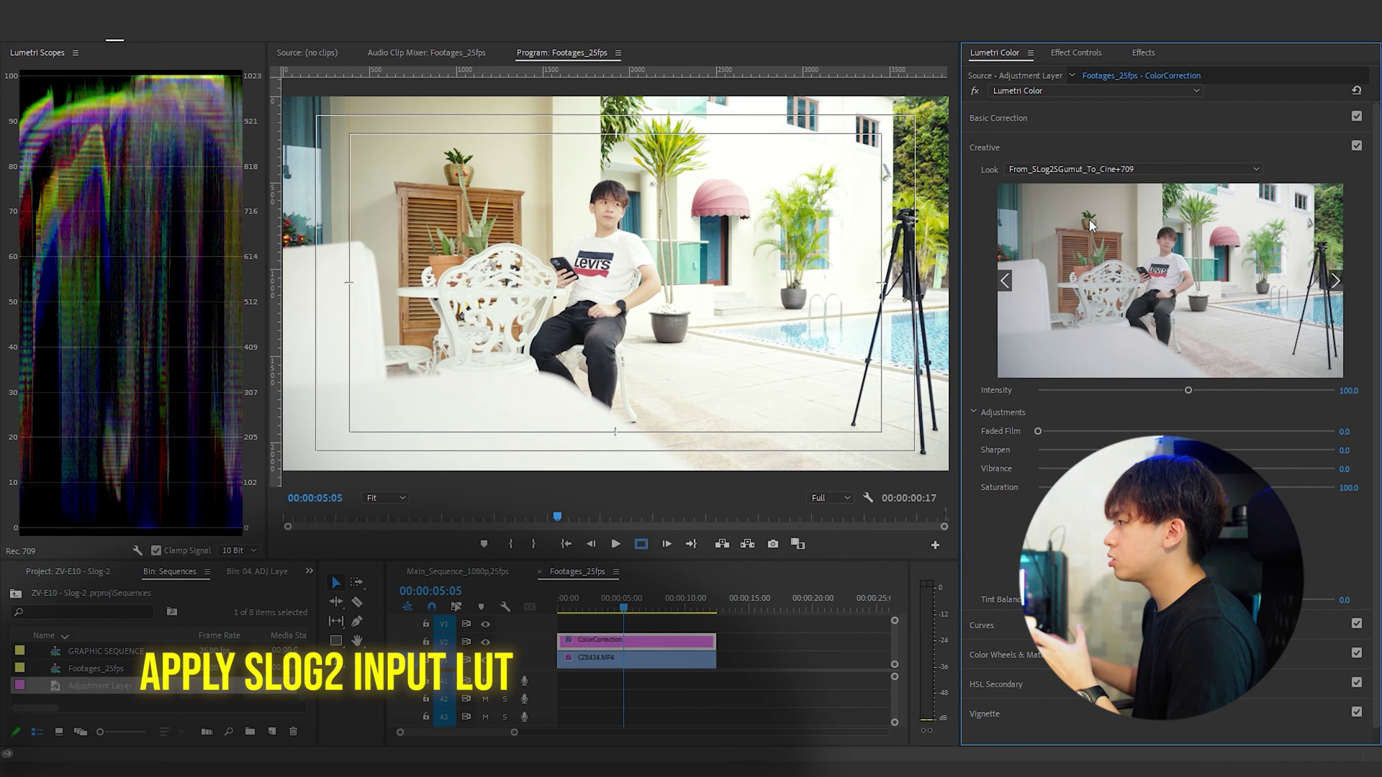
- Try the LC-709TypeA look, then return to From_SLog2SGumut_To_LC-709_
click(1127, 171)
click(1160, 220)
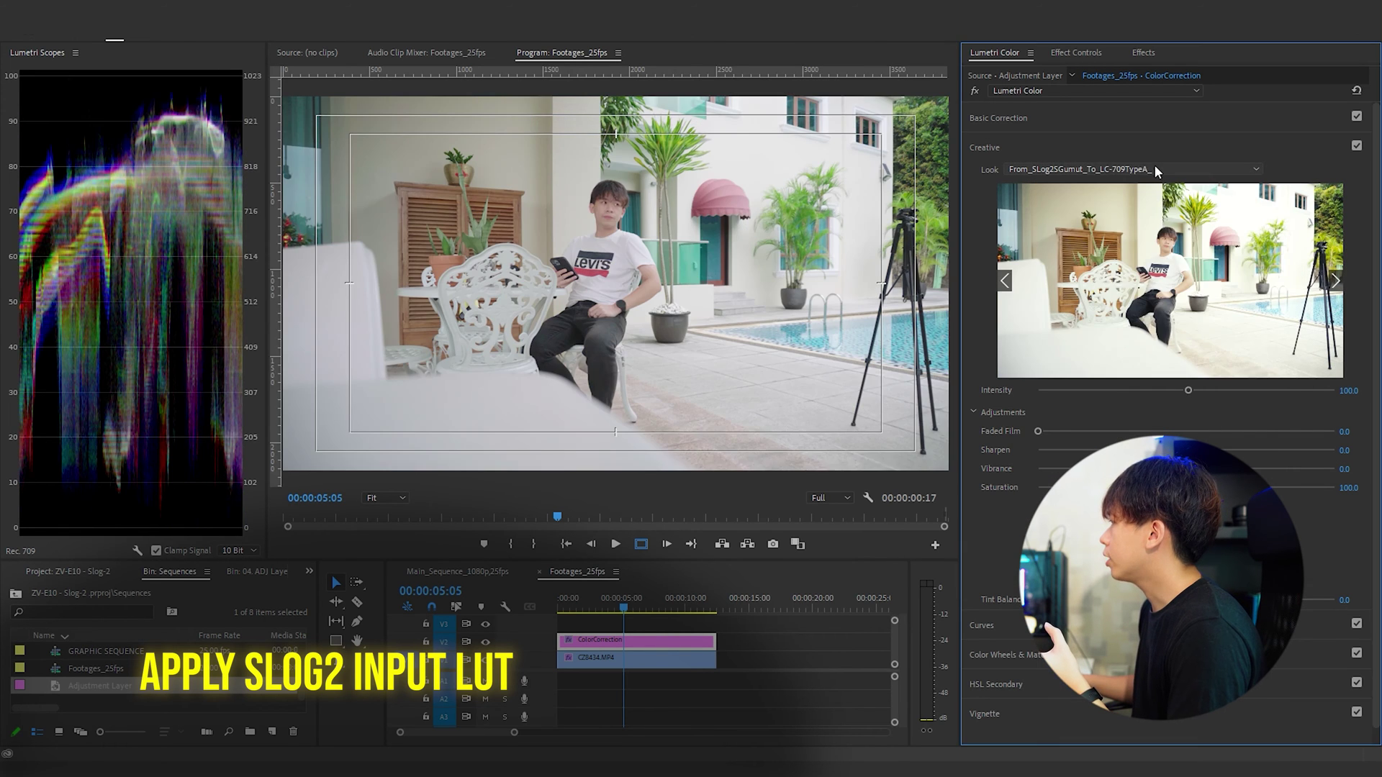
click(1155, 165)
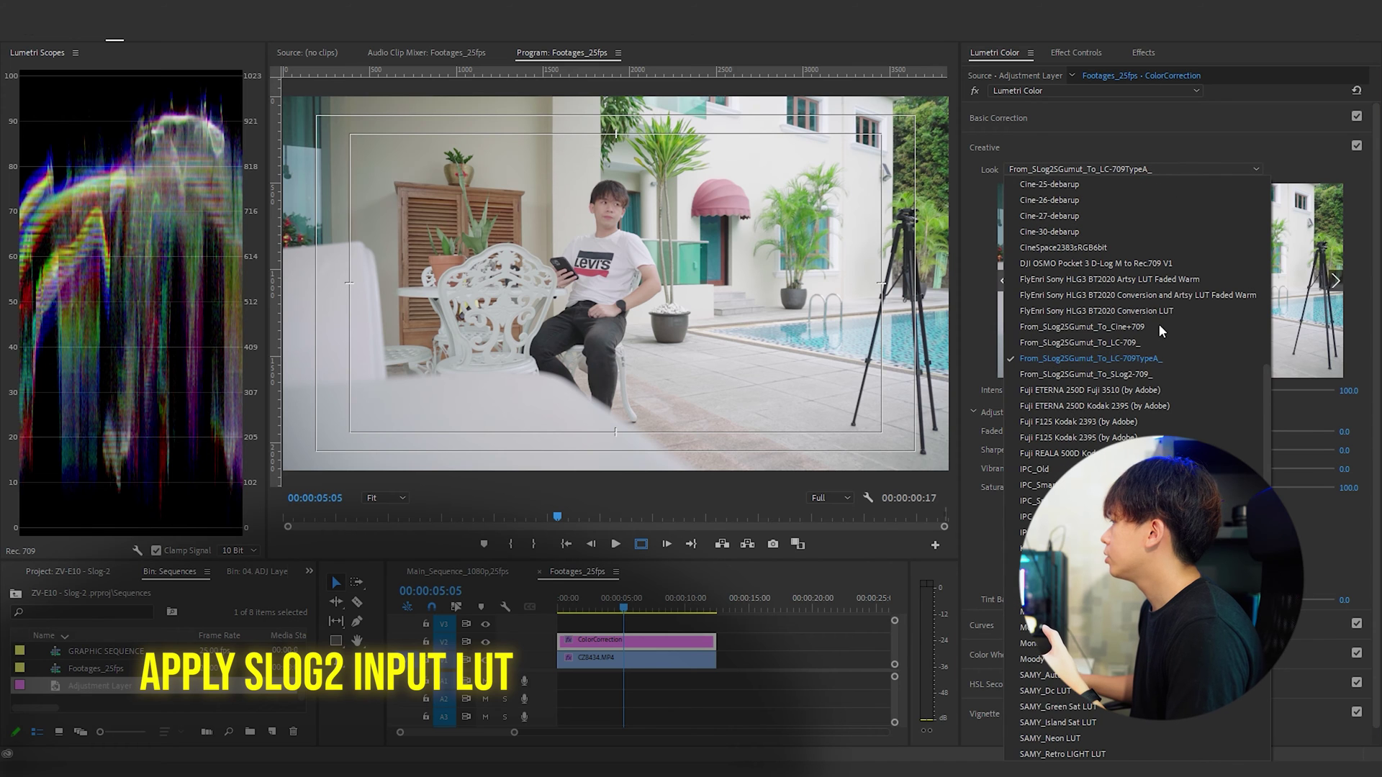
click(1163, 343)
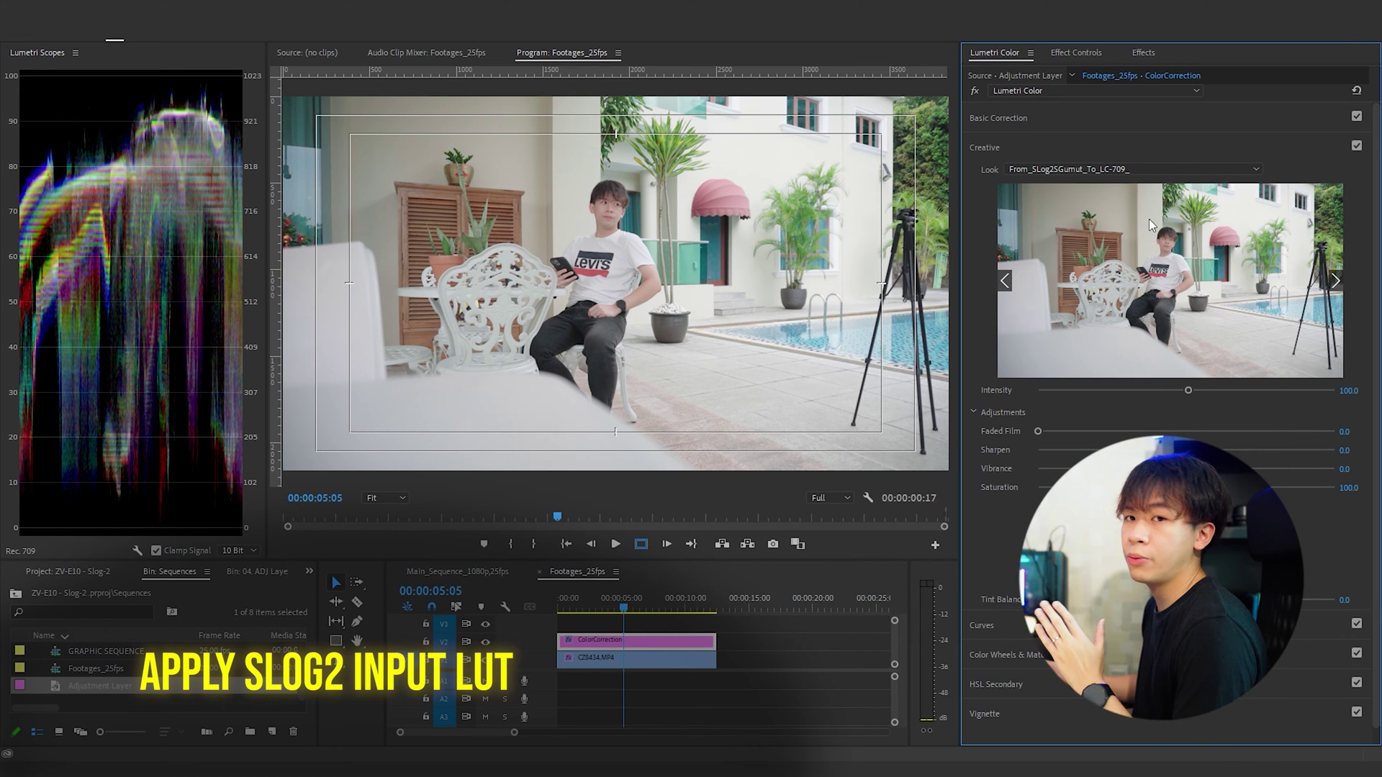
click(1072, 117)
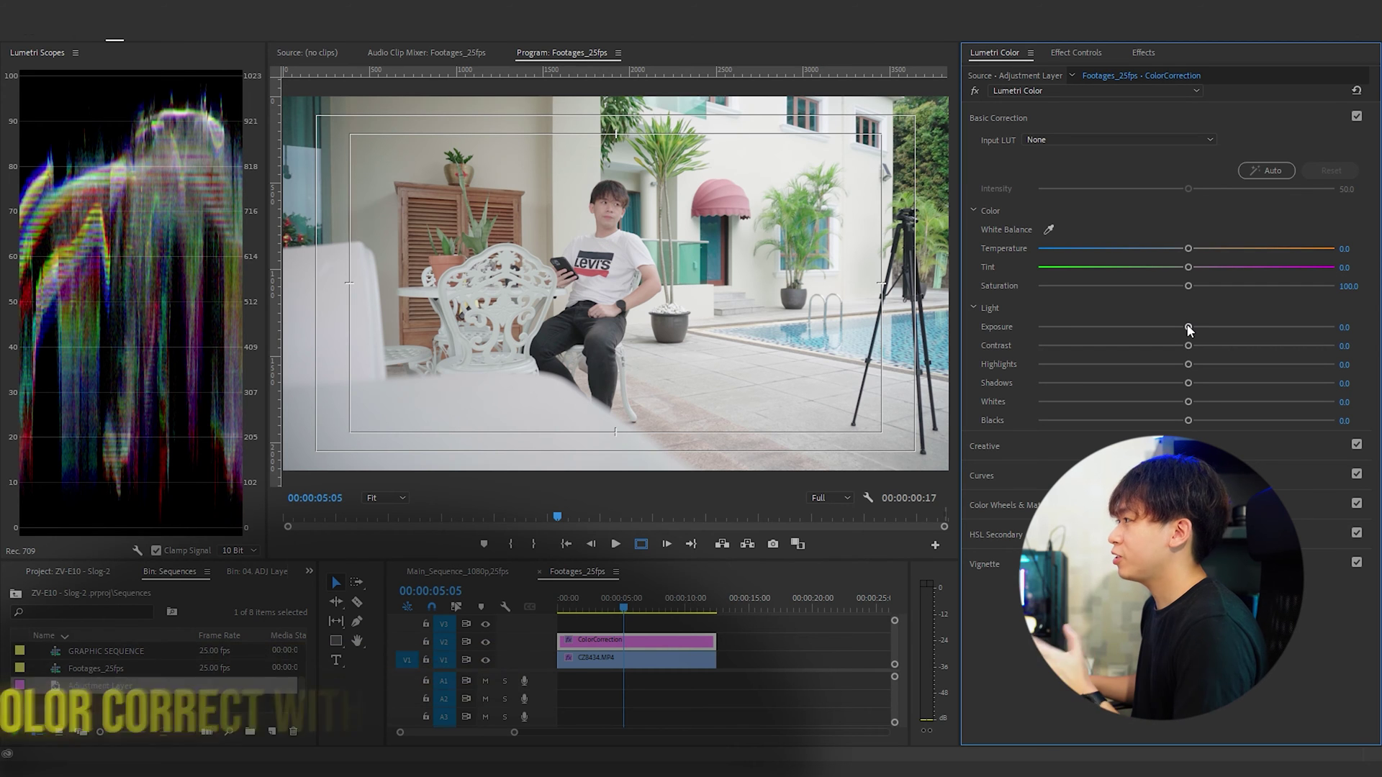
- Grade with highlights -12.8, whites 33.7, shadows -28.3, saturation 149.2 and contrast 17.7
drag(1188, 328, 1181, 328)
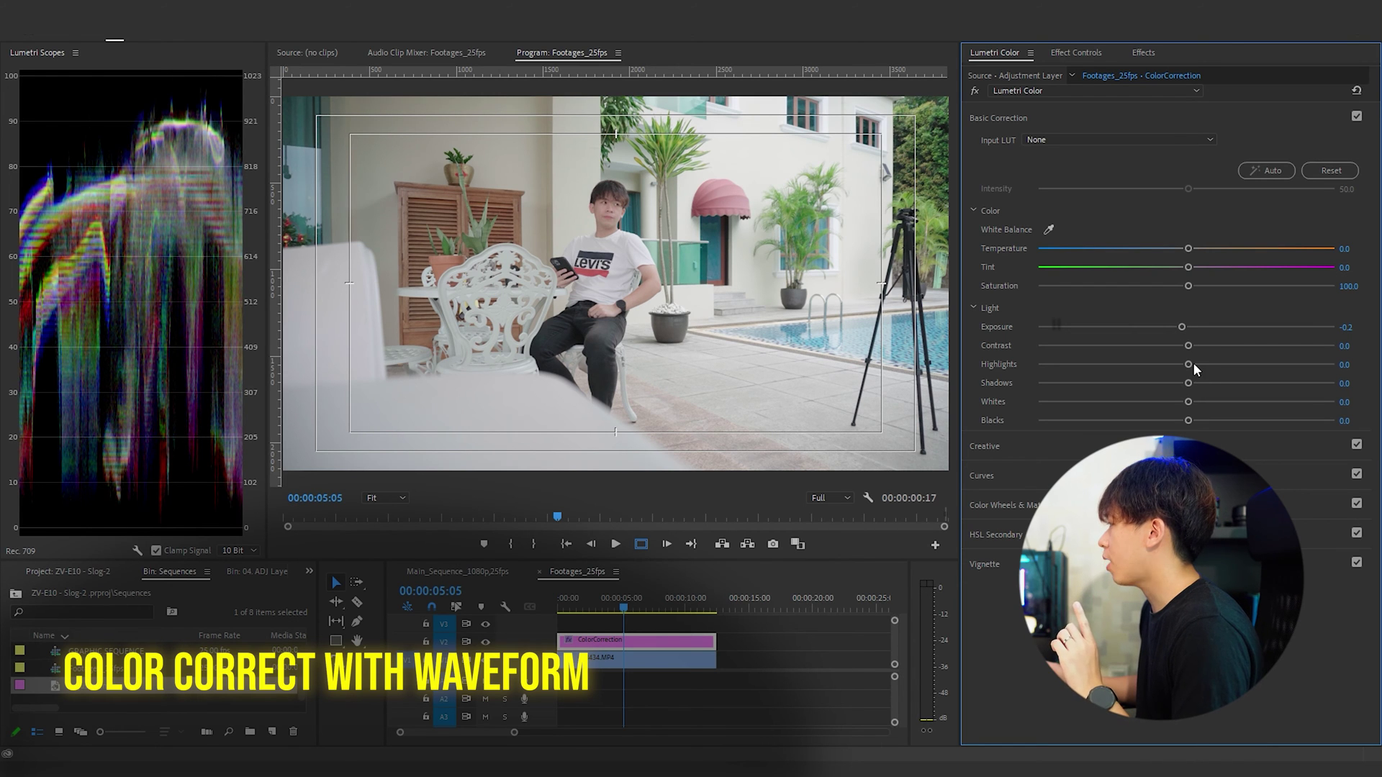
drag(1188, 420, 1140, 421)
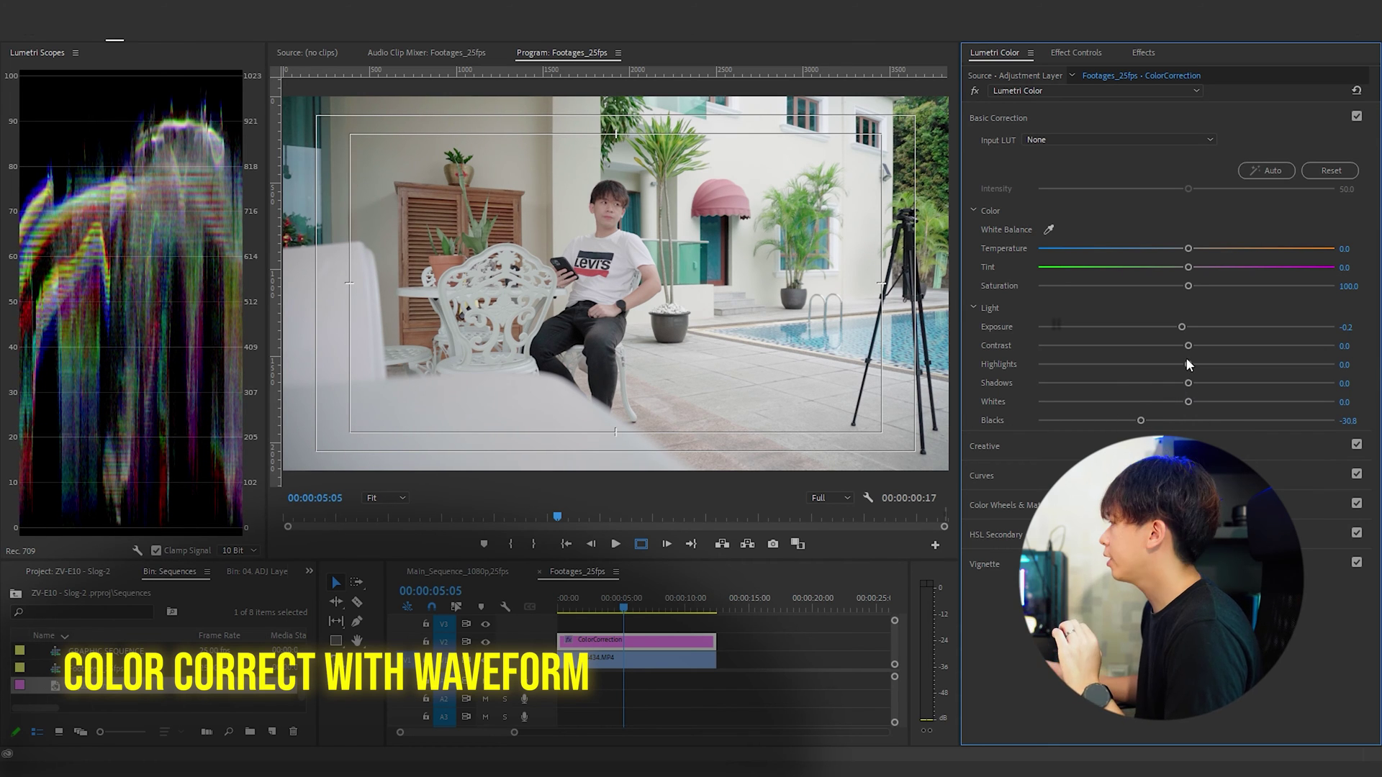
drag(1188, 365, 1234, 409)
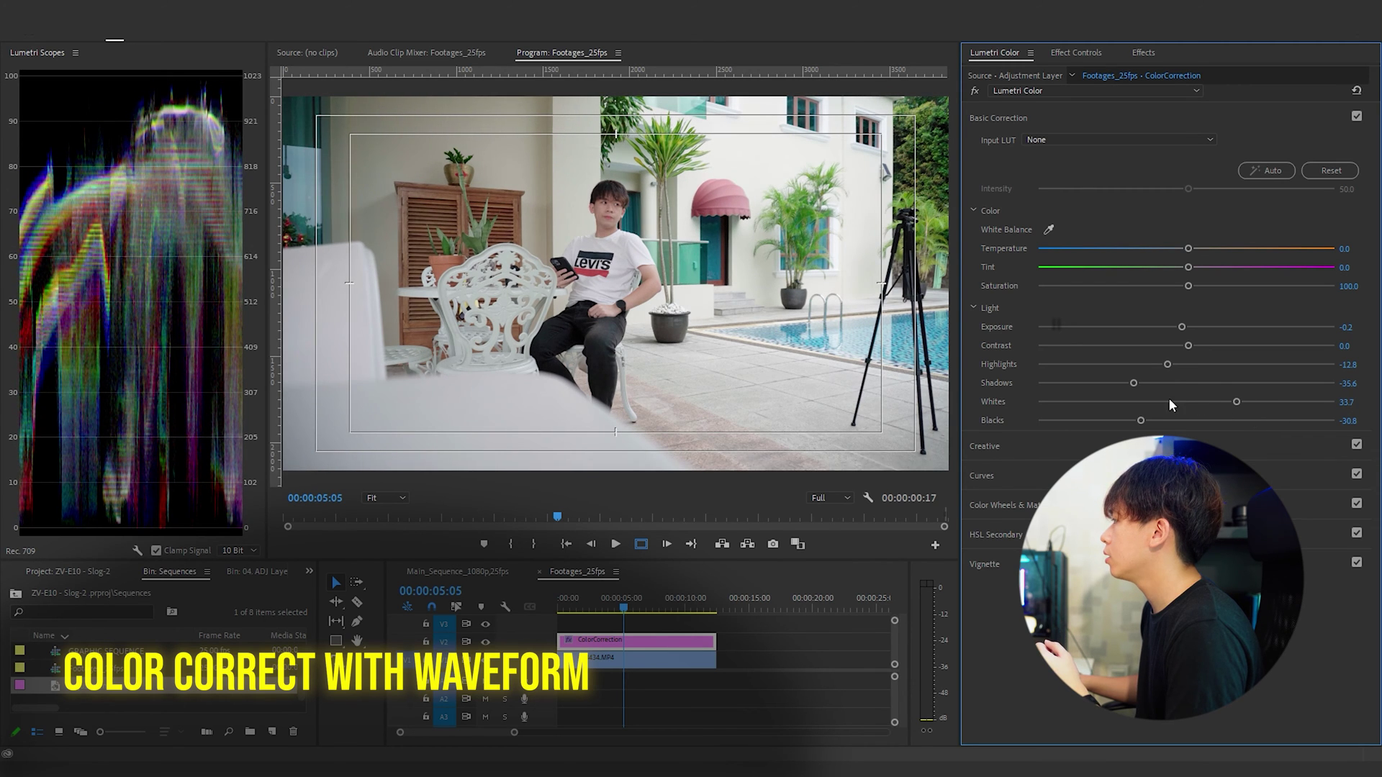
drag(1135, 383, 1144, 385)
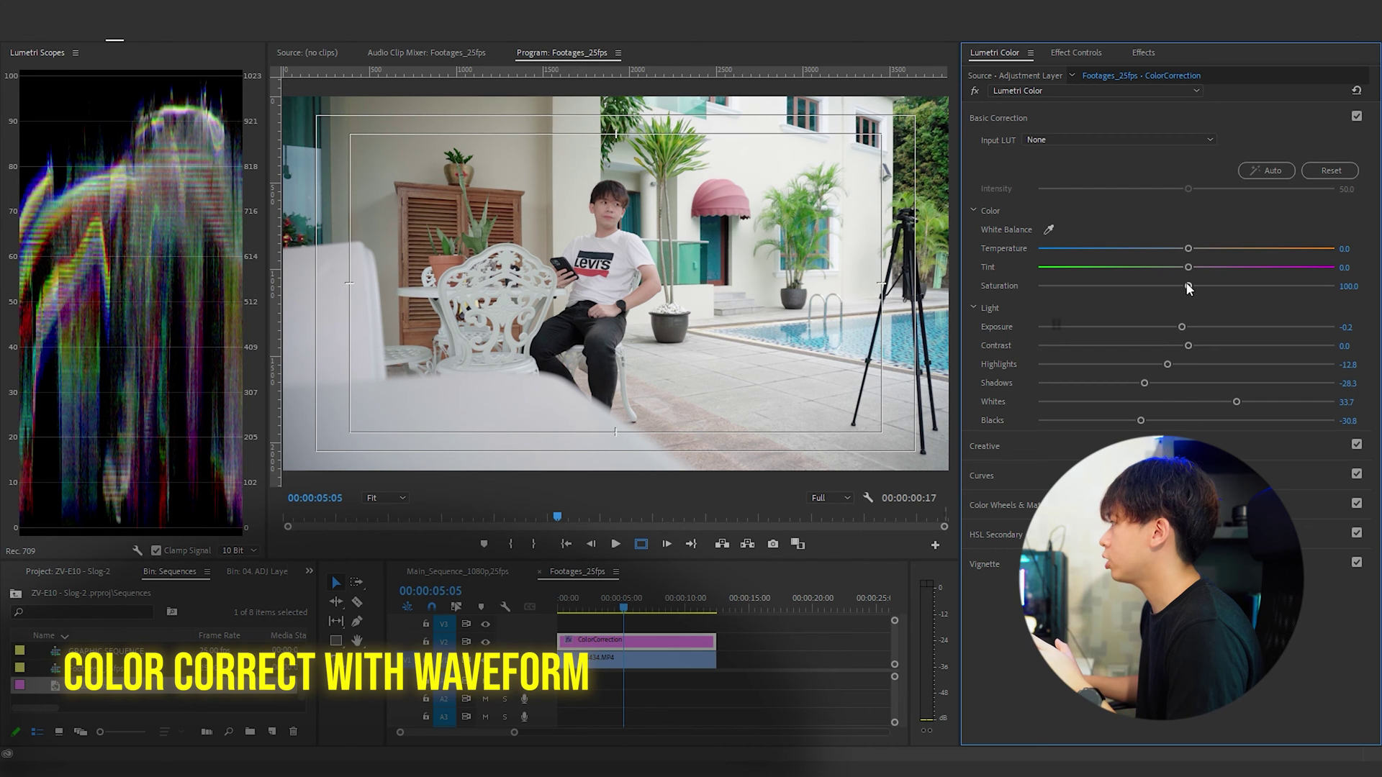
drag(1186, 287, 1258, 306)
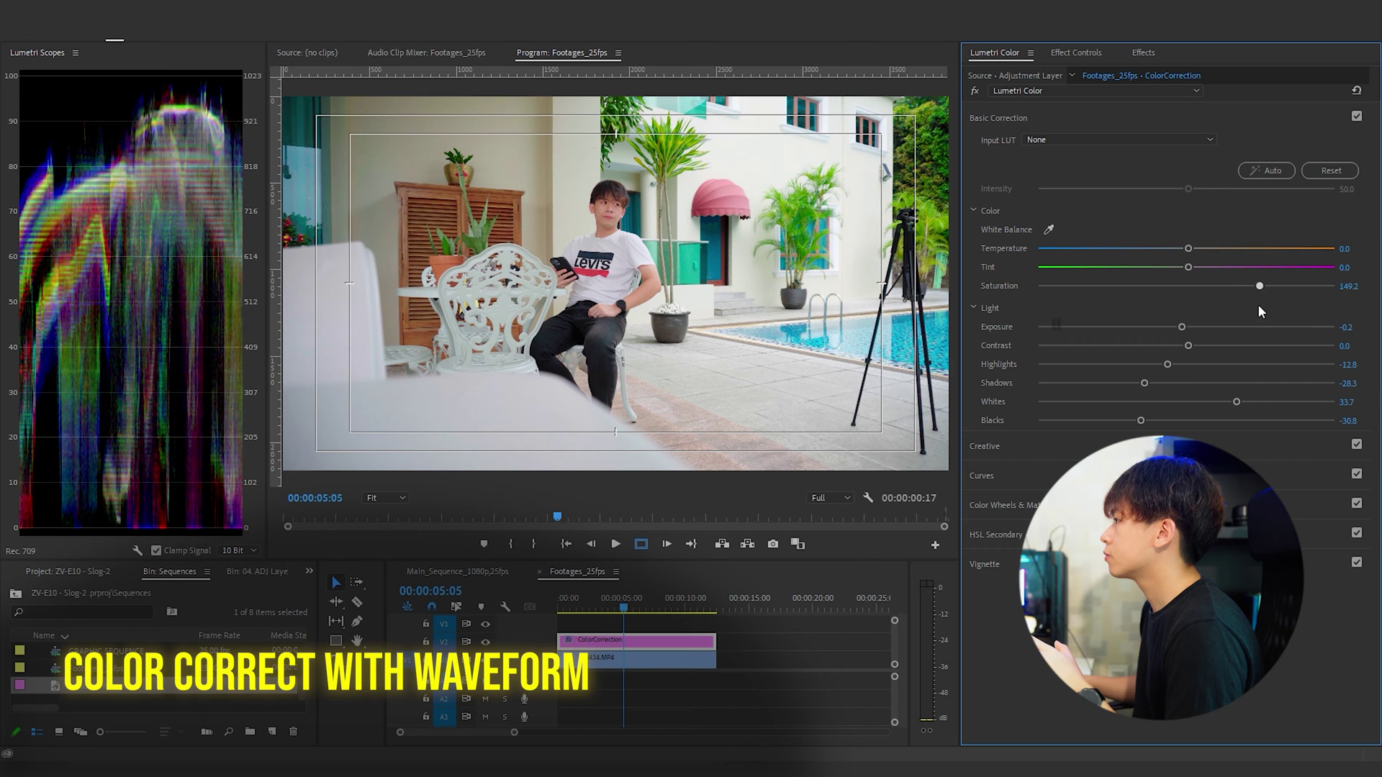
drag(1189, 345, 1214, 346)
- Turn the Lumetri grade off and back on to compare with the ungraded image
click(975, 90)
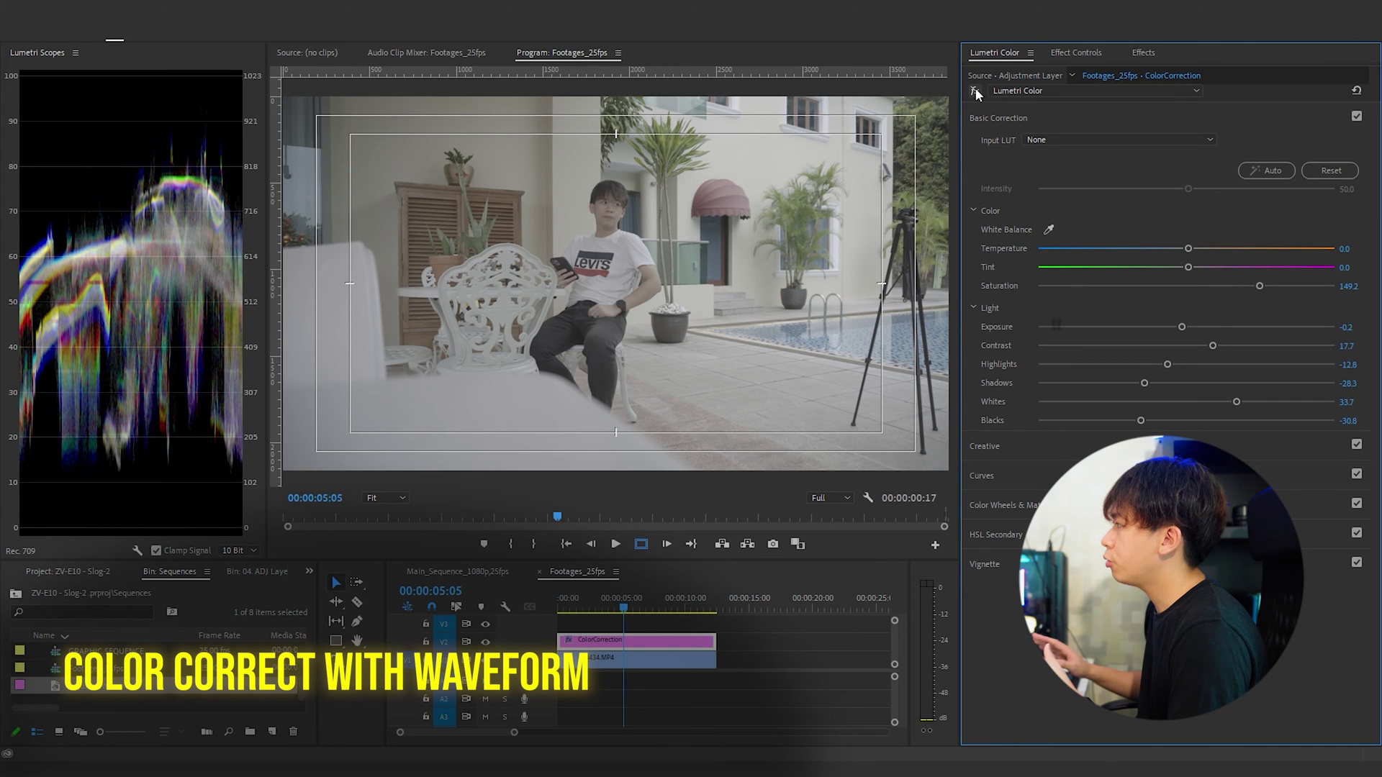
click(975, 90)
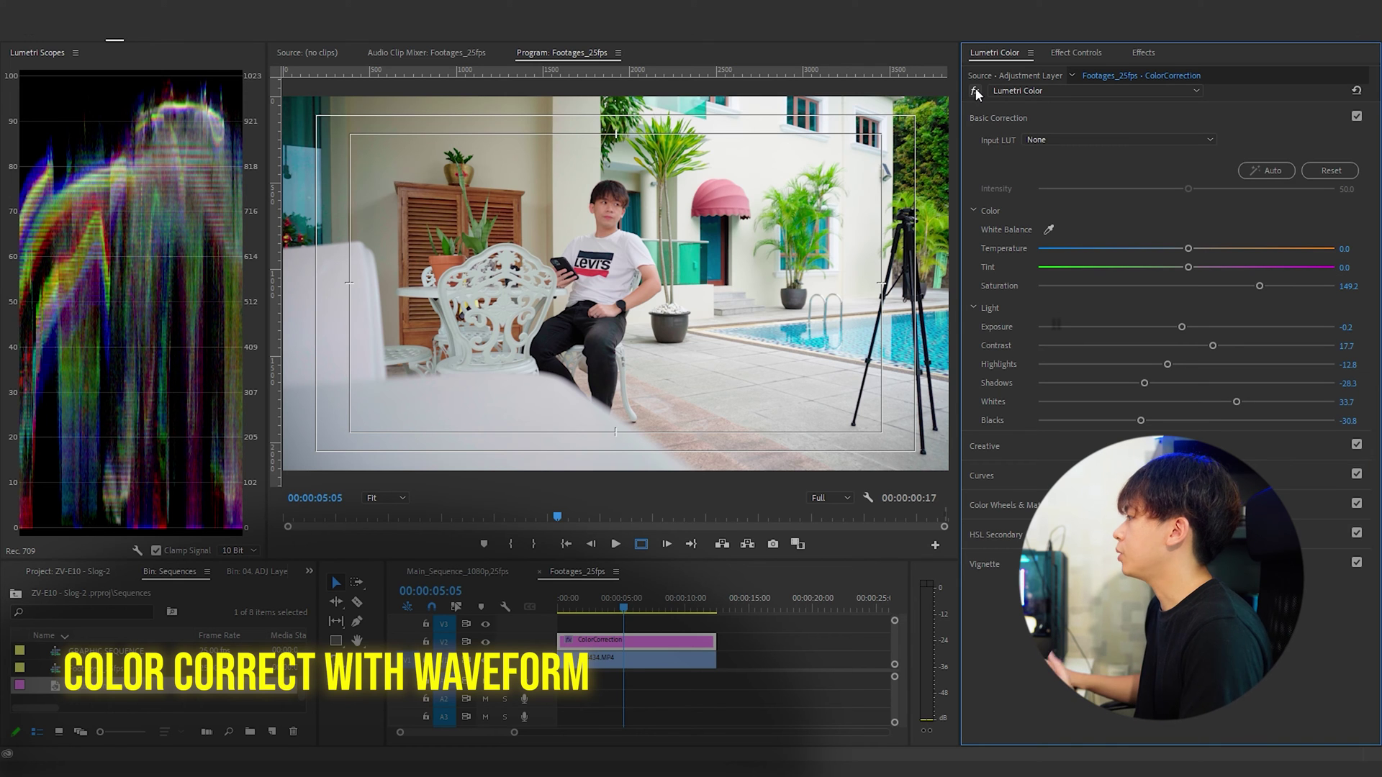
click(1026, 118)
- Add shadow, midtone and highlight points to the RGB curve, shaping a gentle S-curve
click(1021, 176)
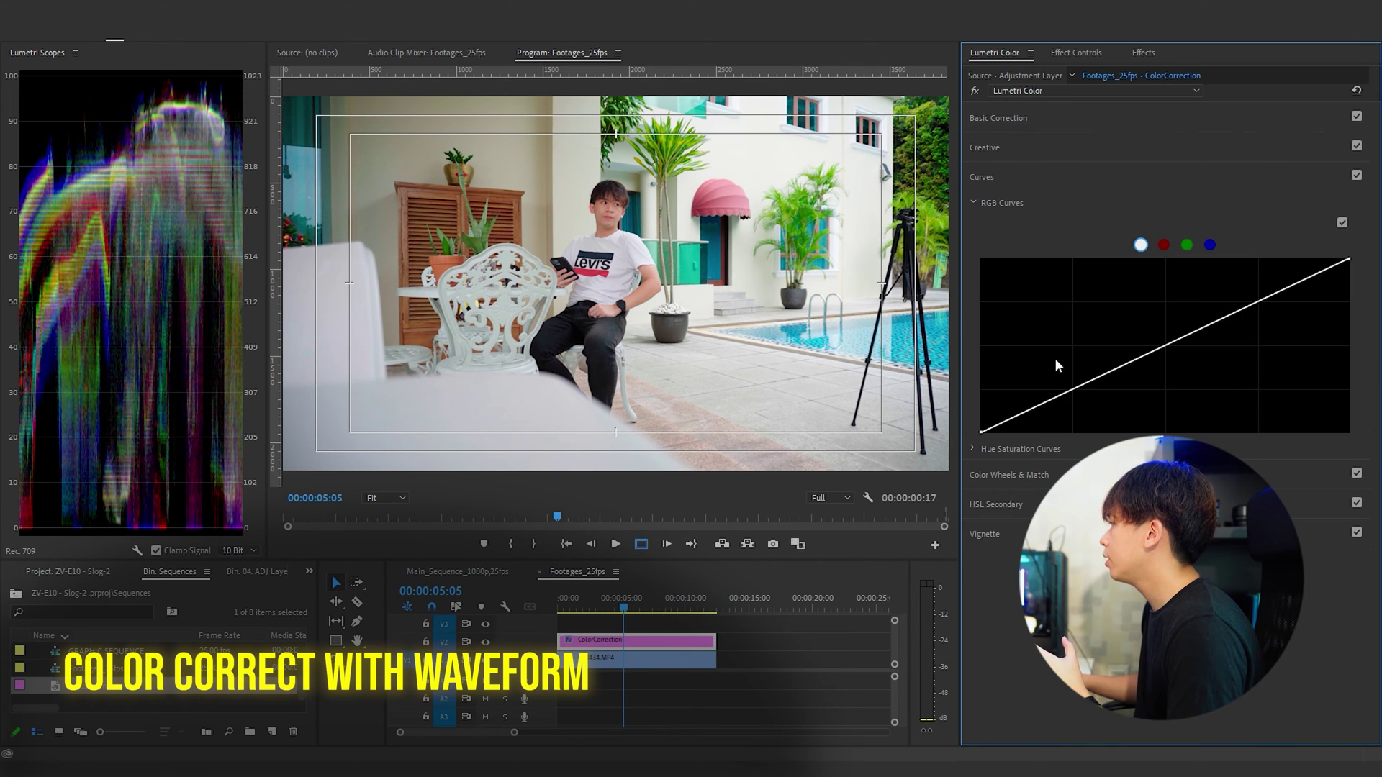
click(1073, 391)
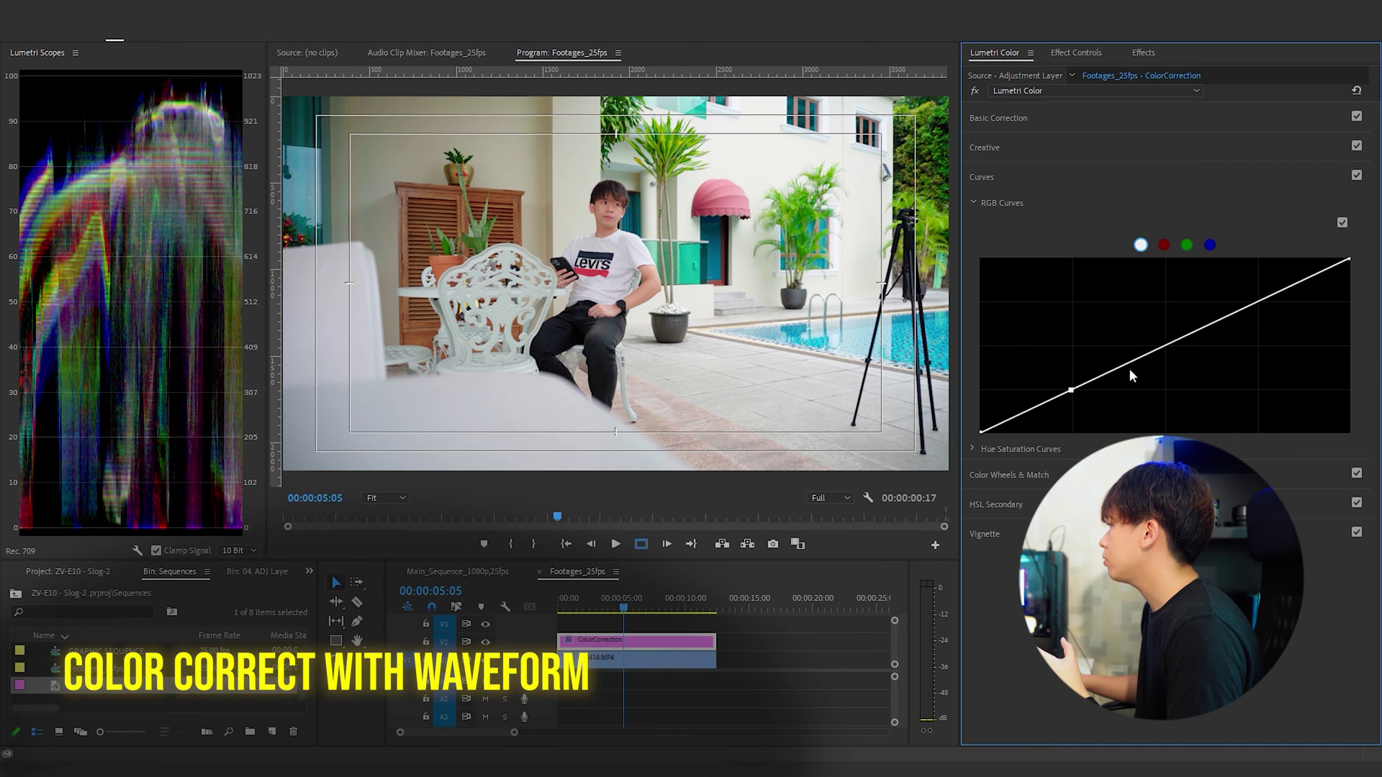
click(1260, 301)
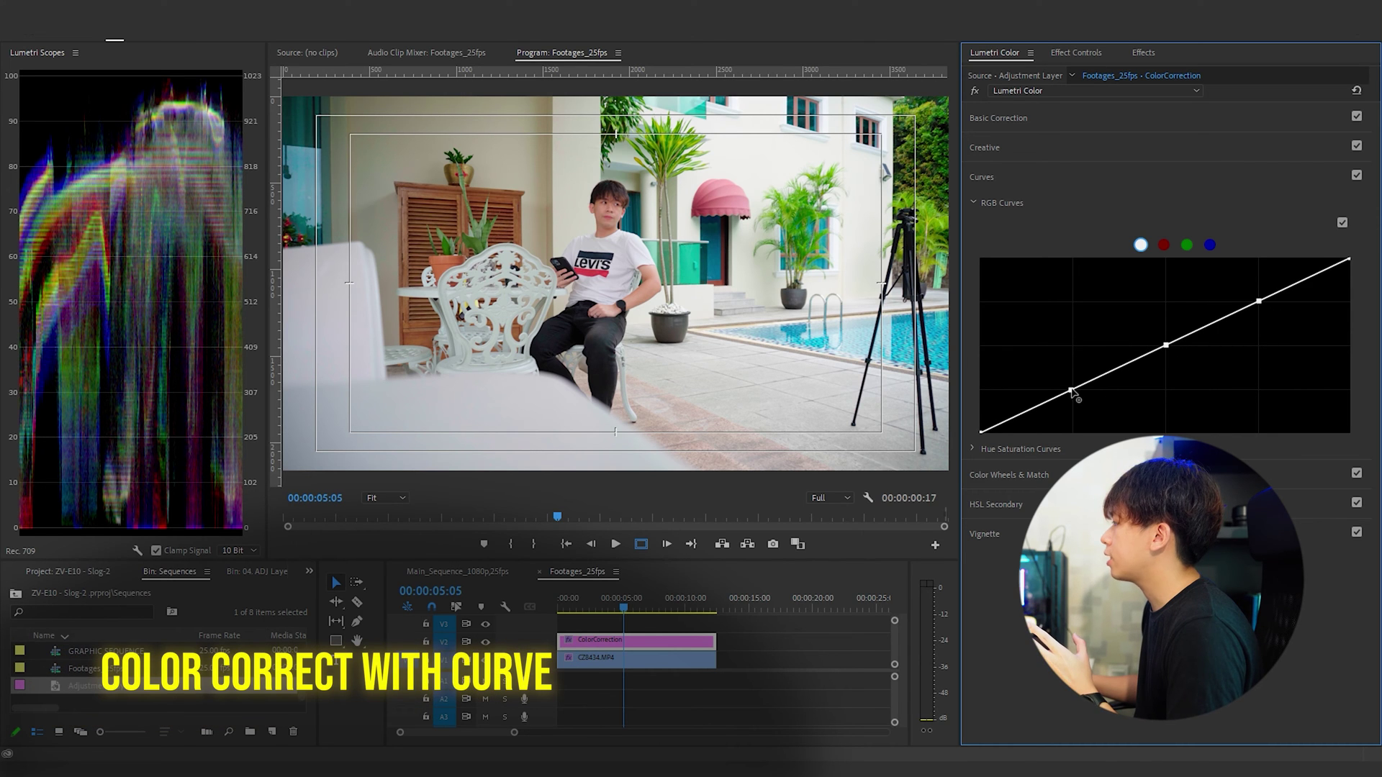
drag(1073, 391, 1078, 395)
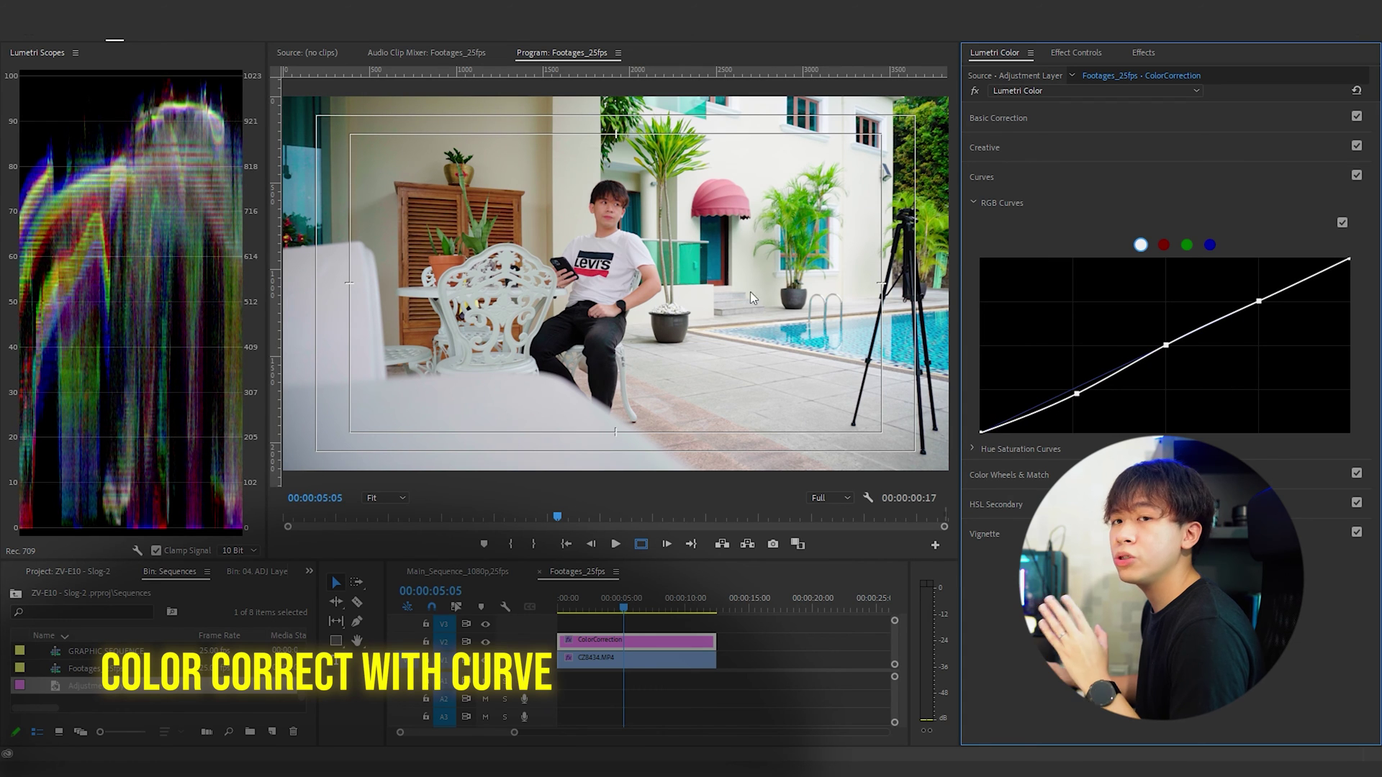
mouse_move(1168, 348)
mouse_down()
mouse_move(1181, 367)
mouse_move(1151, 339)
mouse_move(1162, 344)
mouse_up()
mouse_move(1258, 303)
mouse_down()
mouse_move(1274, 312)
mouse_move(1263, 303)
mouse_up()
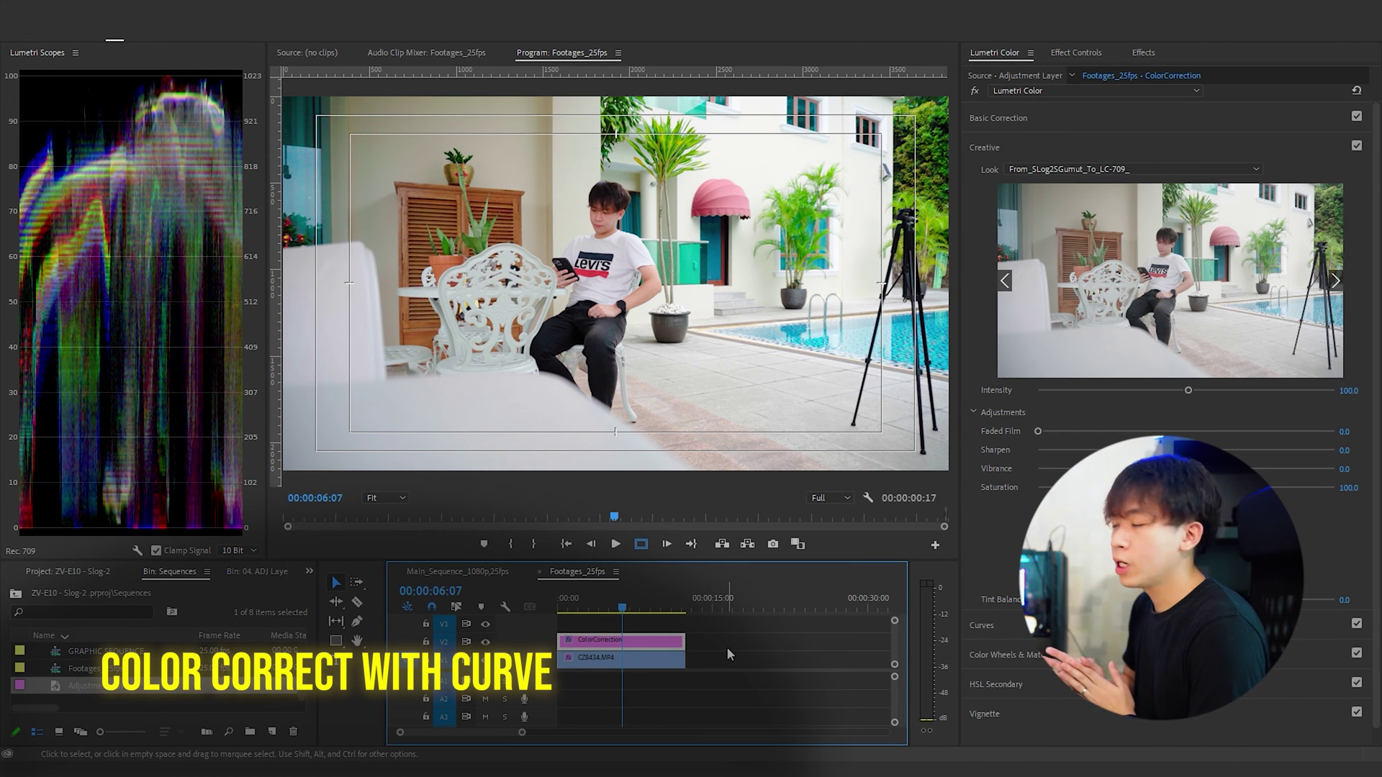
- Set Sharpen to 45.8 and play the clip to review the grade
drag(1186, 450, 1206, 450)
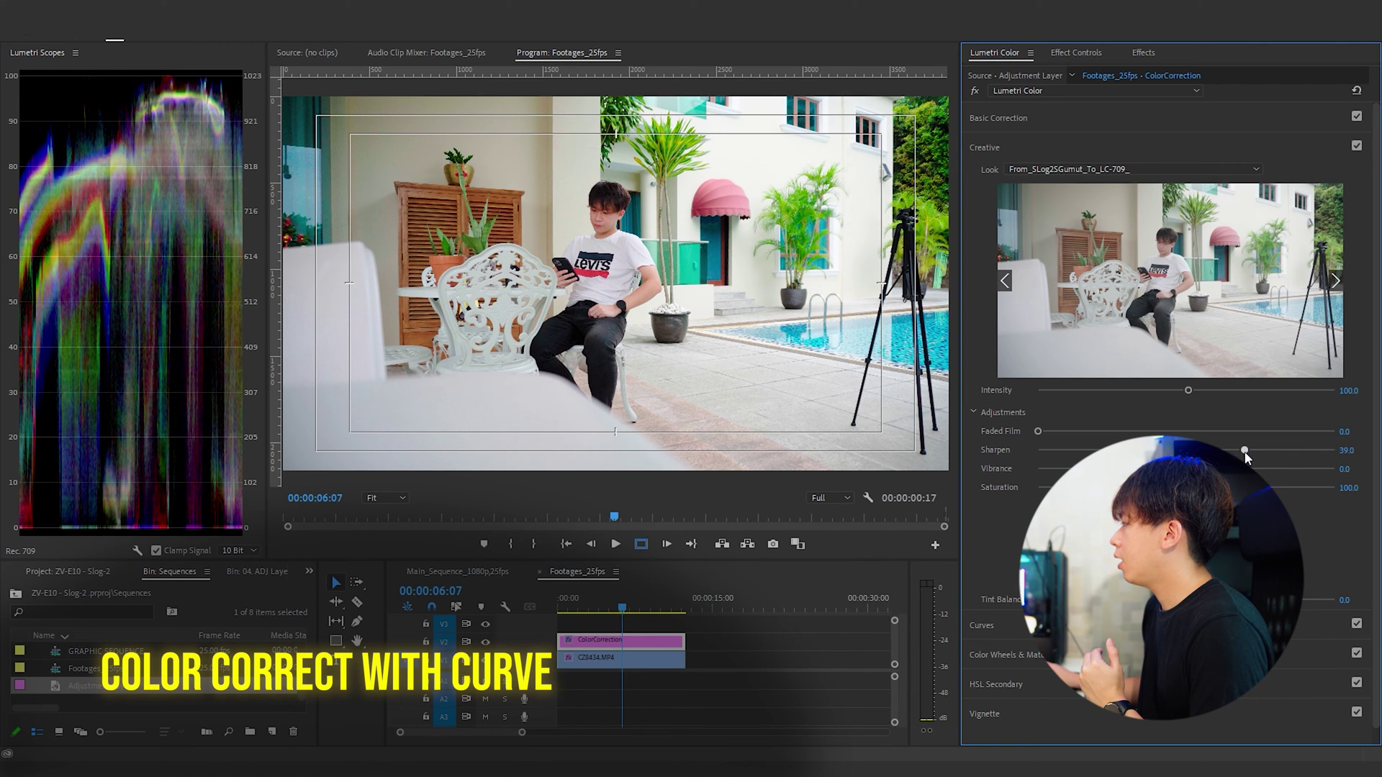
drag(1252, 452, 1254, 452)
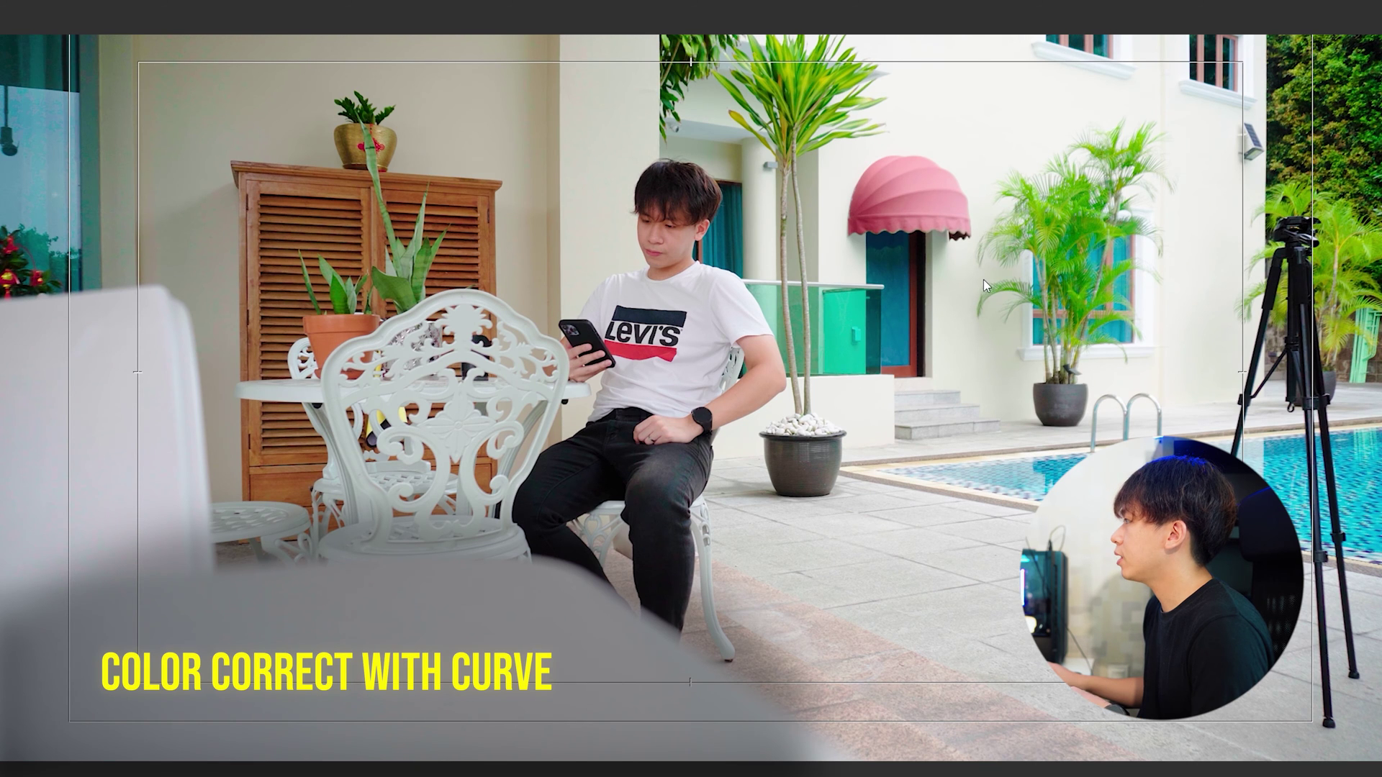
key(space)
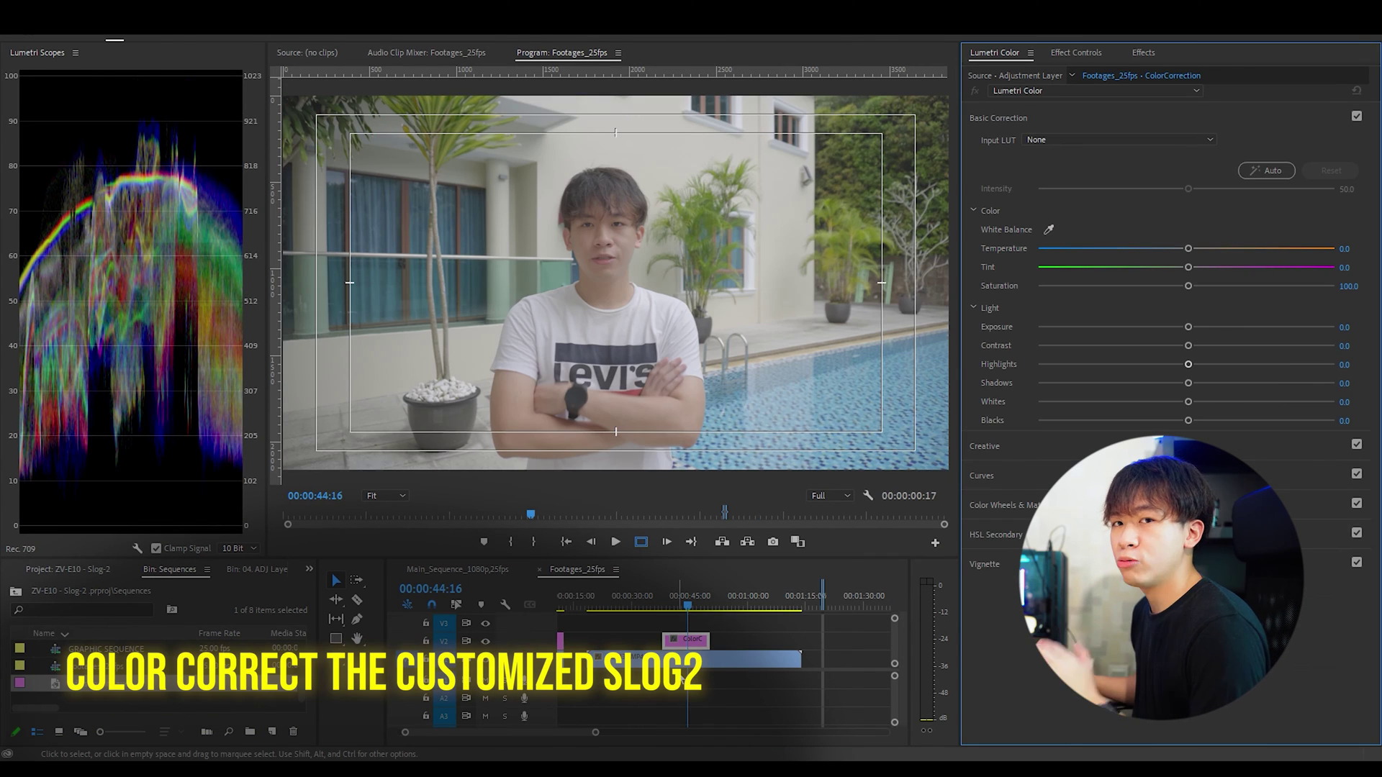
- Choose the 1_SGamut3CineSLog3_To_LC-709 Creative look for the poolside clip
click(1047, 445)
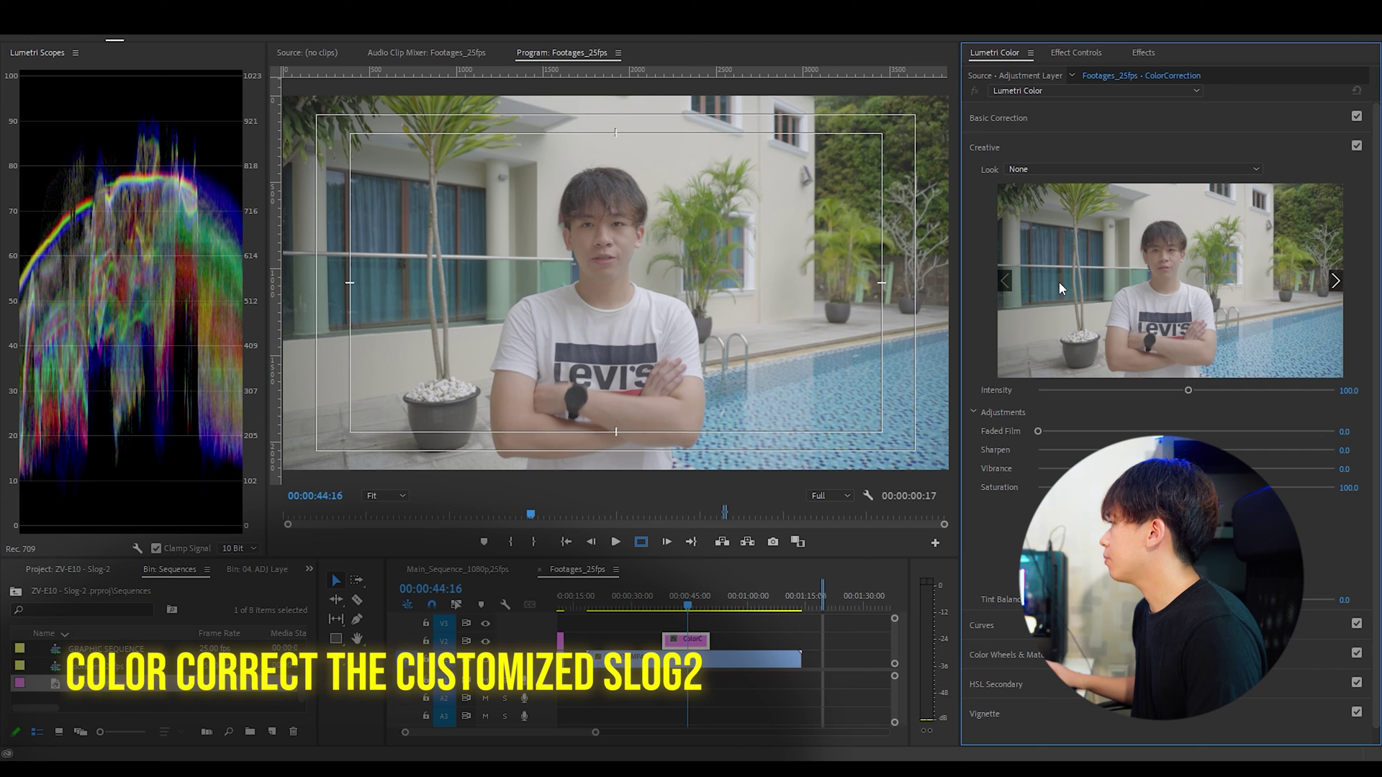
click(1060, 167)
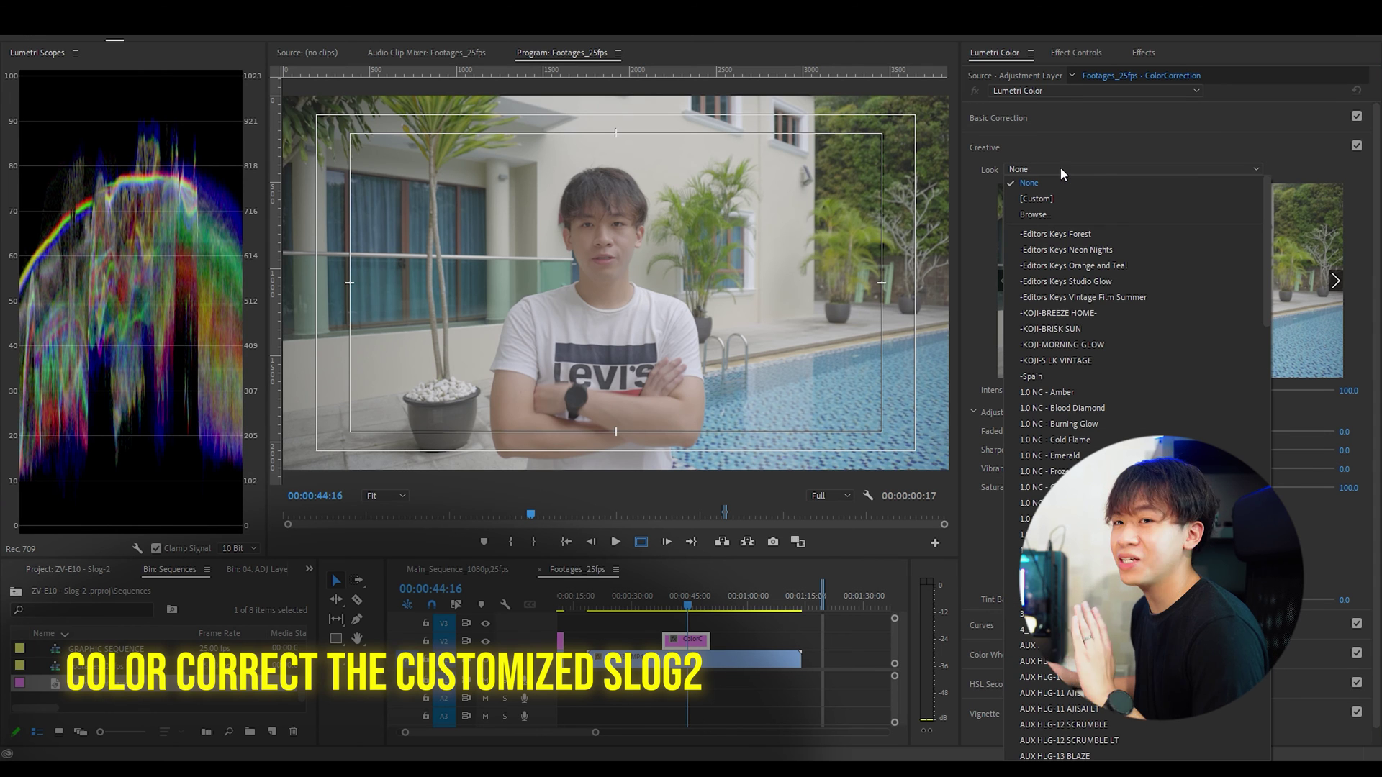
scroll(1087, 339, down, 5)
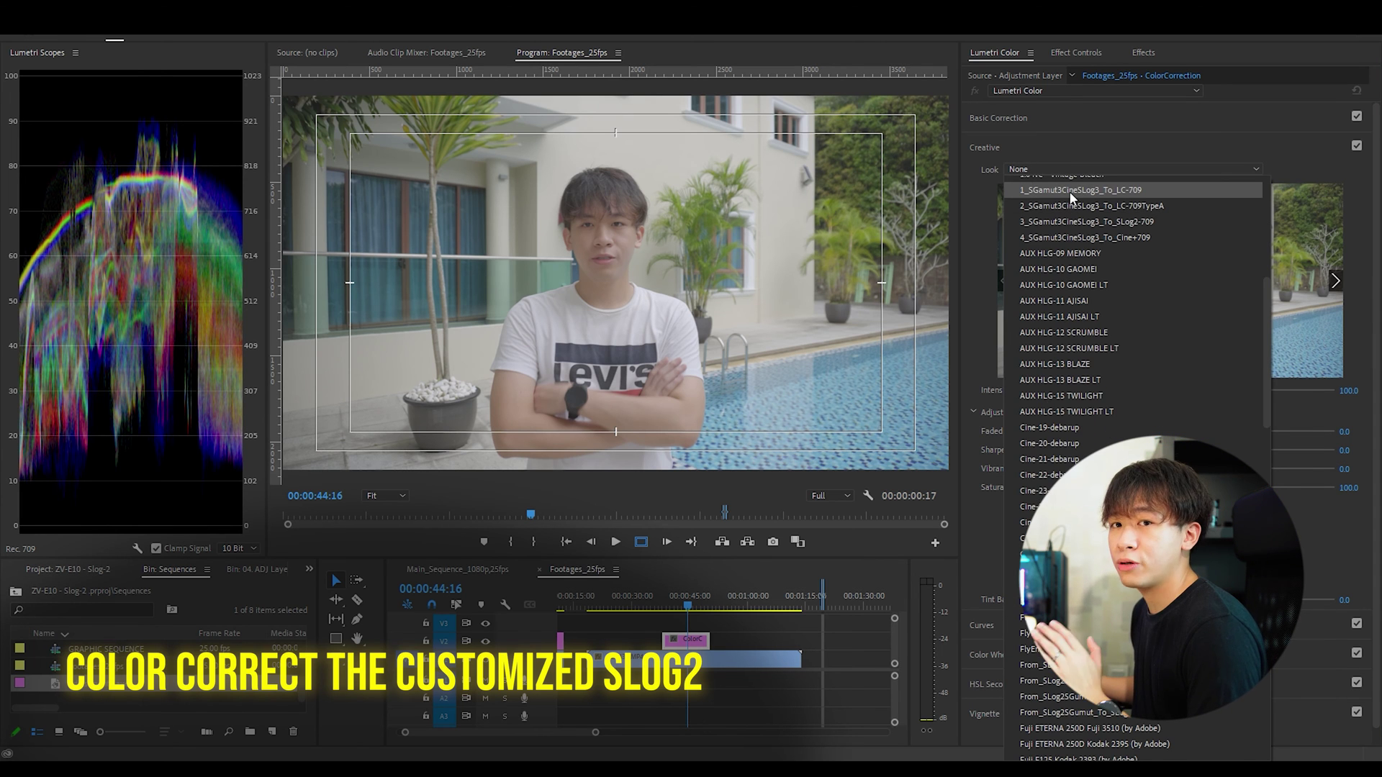
click(1070, 192)
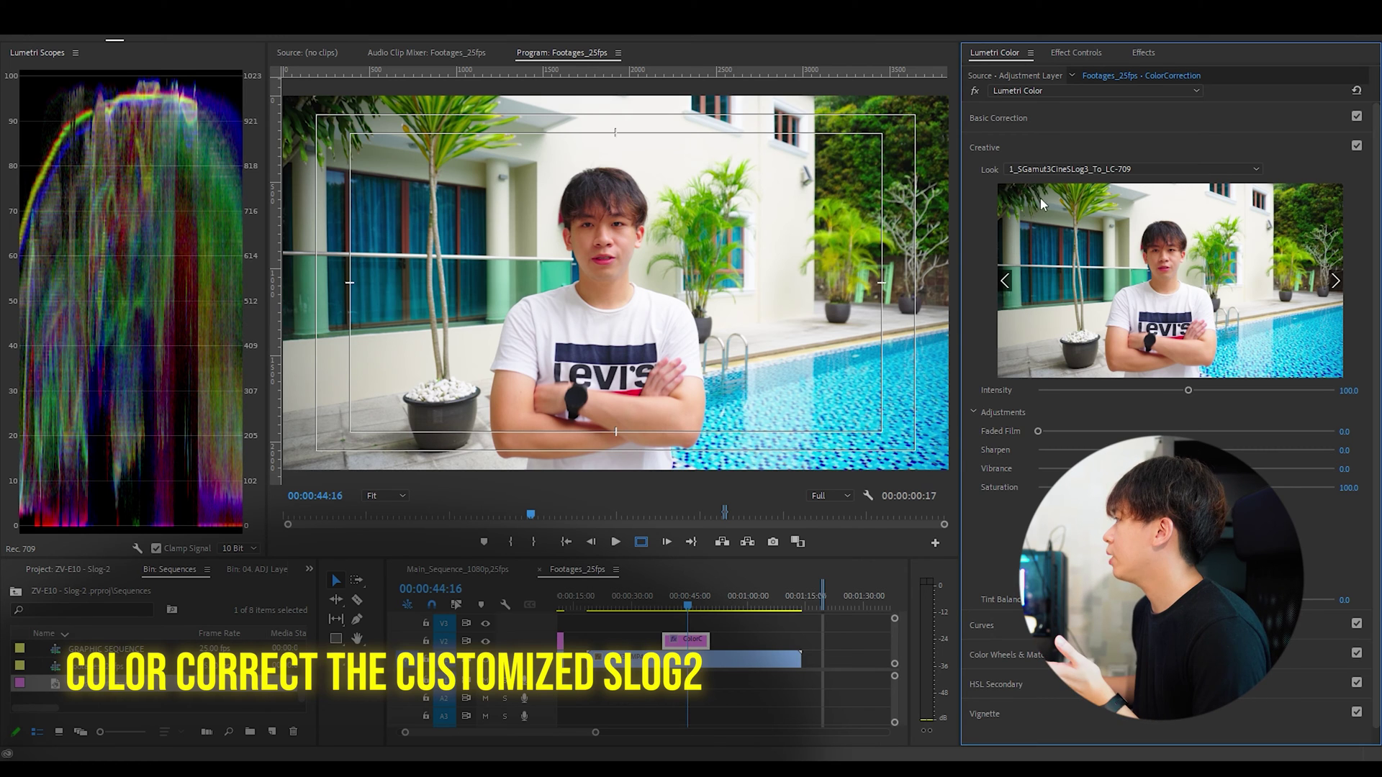
- Lower saturation to 79.9, raise contrast to 19.1 and brighten whites to 13.3
click(1057, 124)
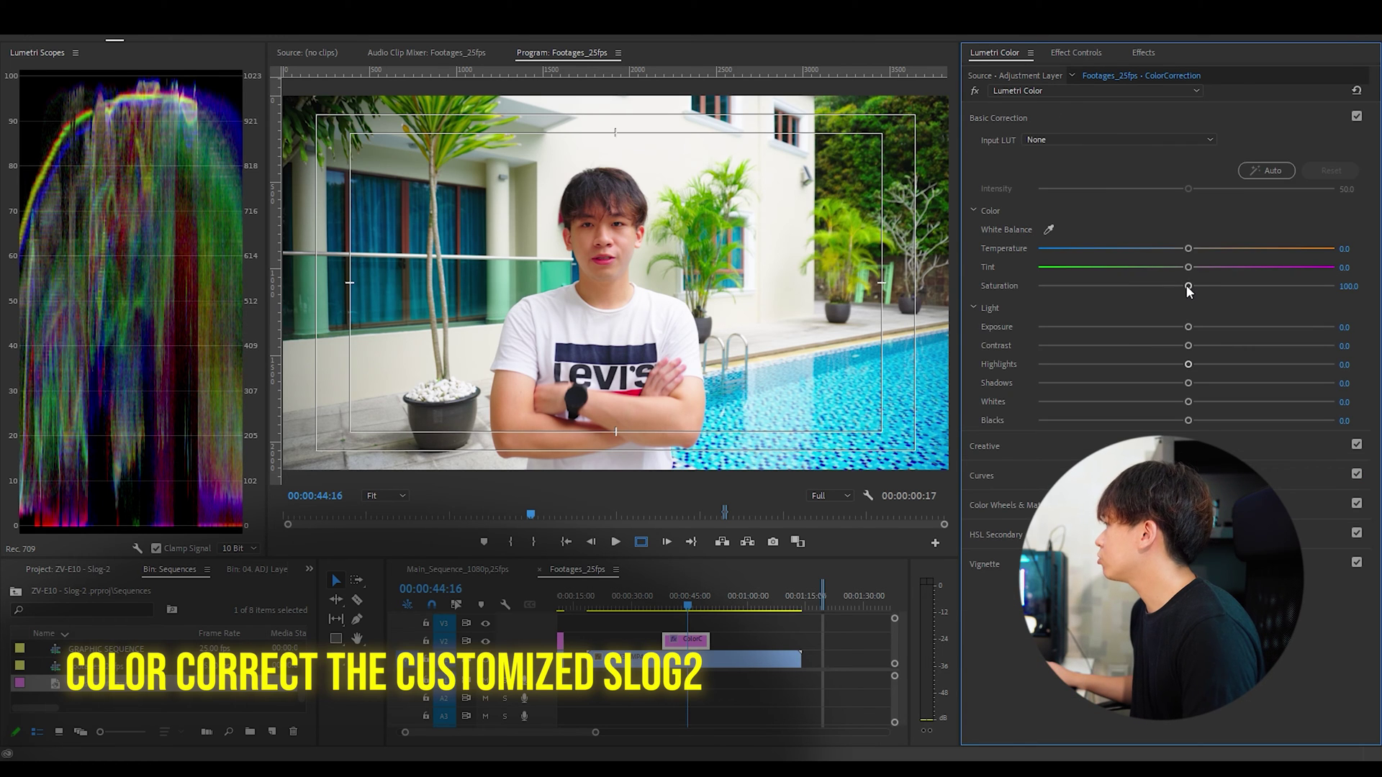
drag(1177, 288, 1166, 287)
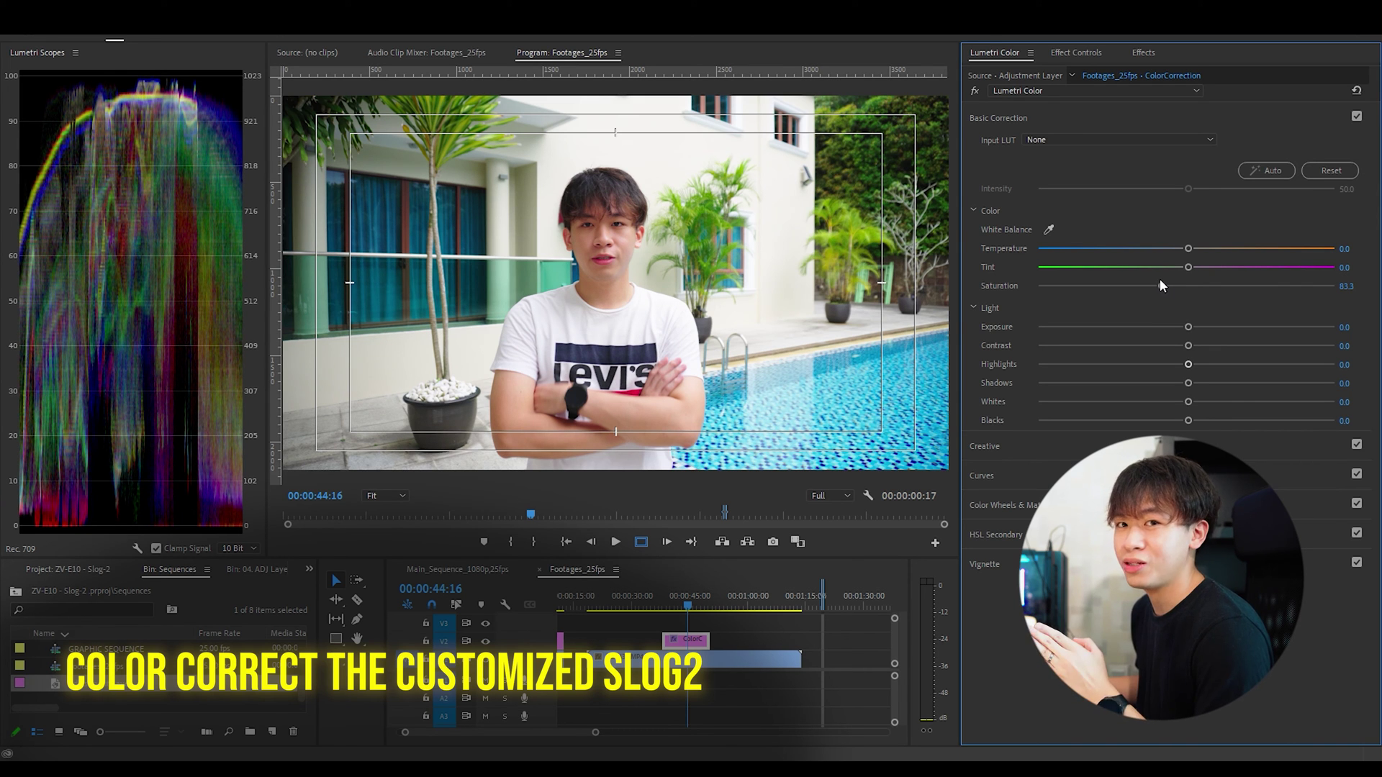
drag(1159, 286, 1157, 288)
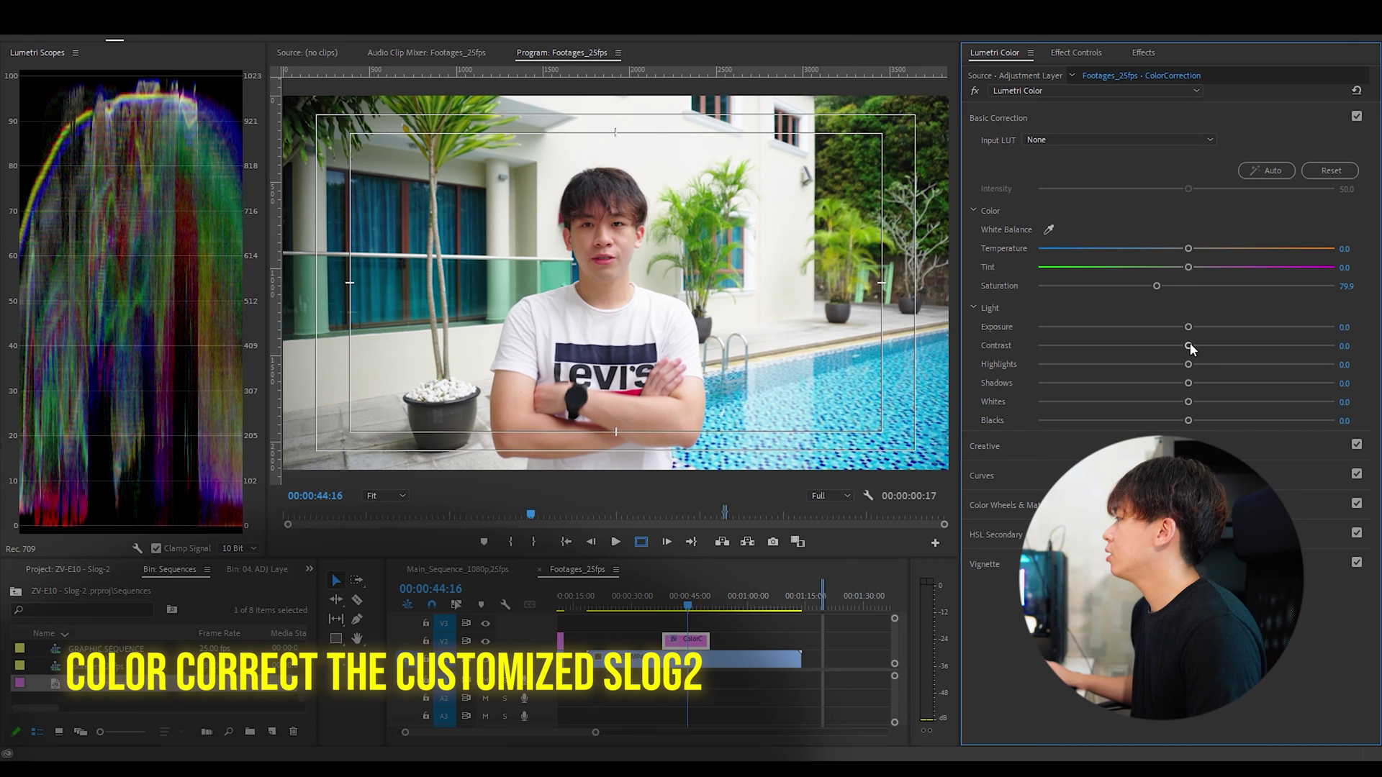
mouse_move(1189, 346)
mouse_down()
mouse_move(1089, 322)
mouse_move(1212, 338)
mouse_up()
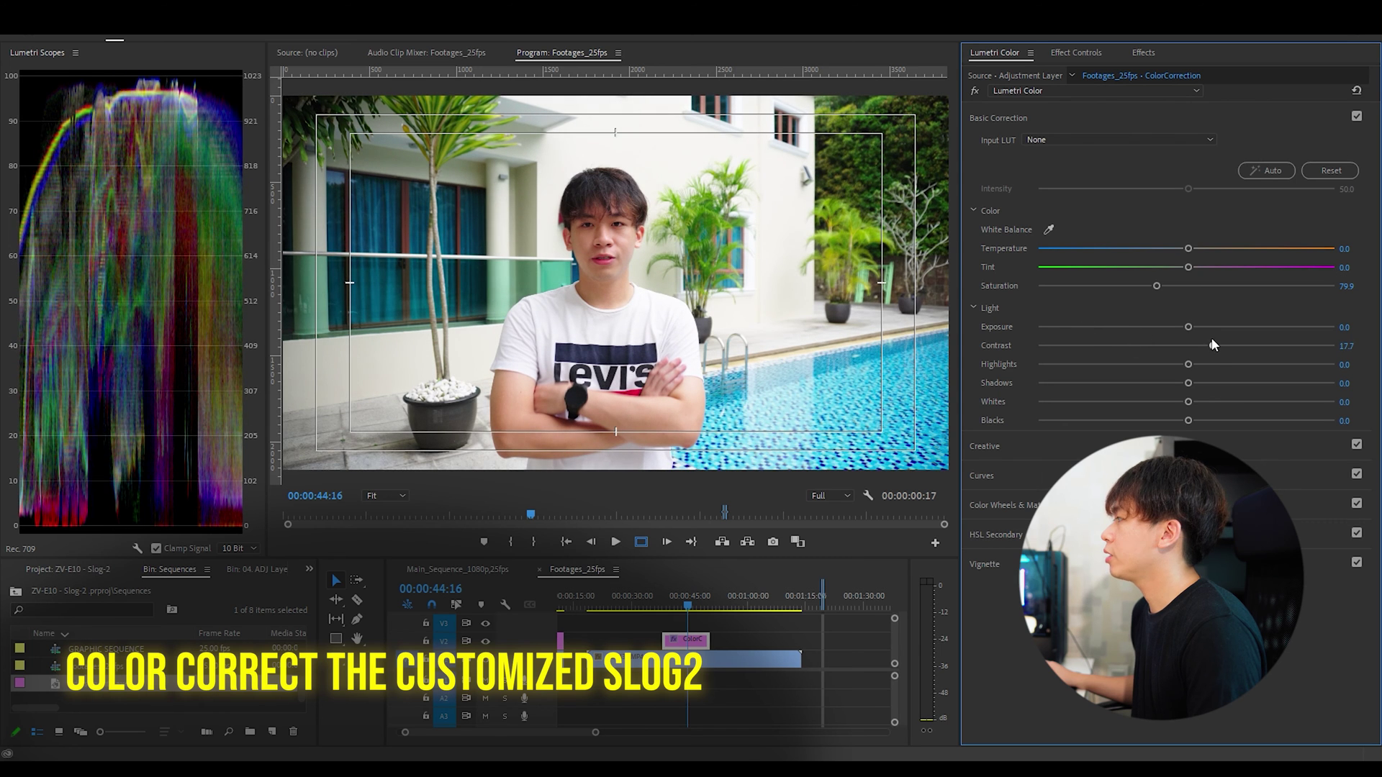
drag(1195, 401, 1160, 364)
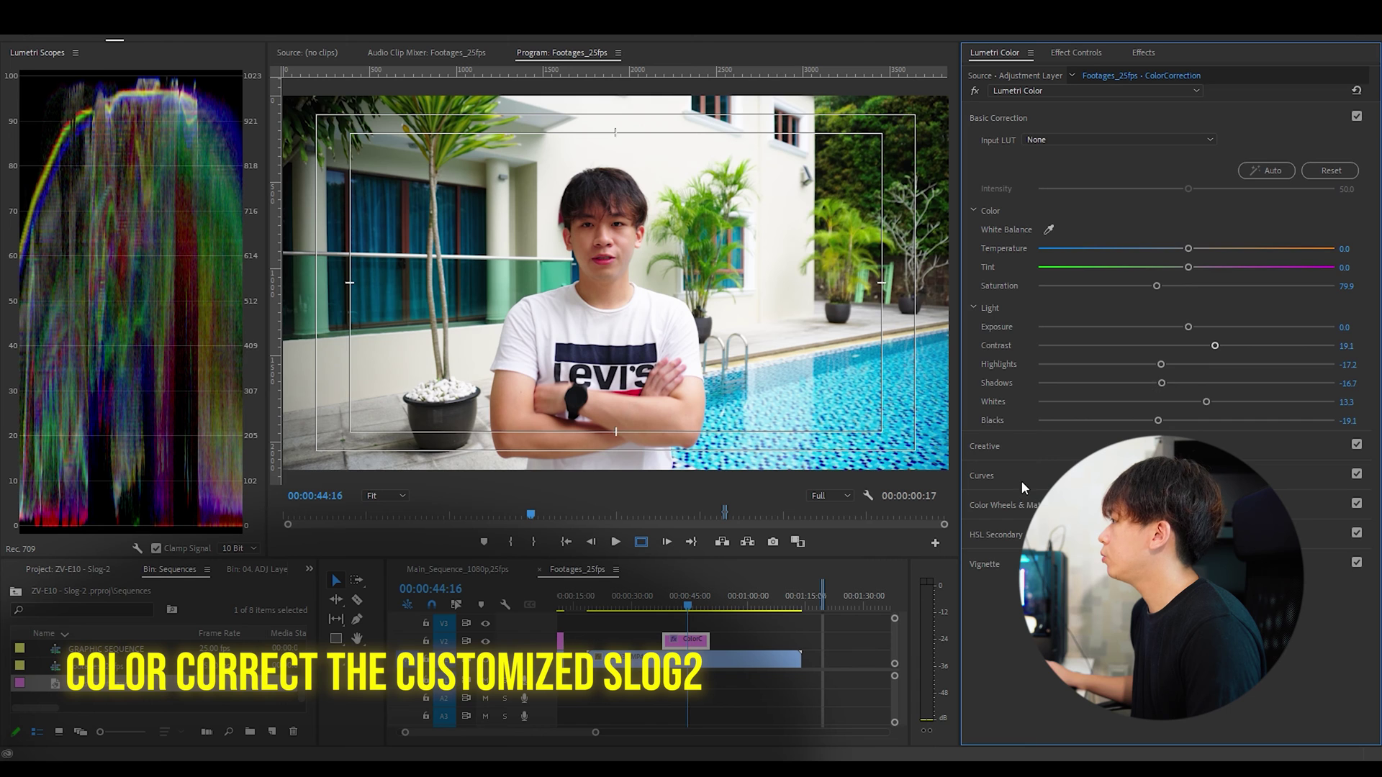
- Add a point on the second clip's RGB curve and try adjusting the shadows
click(1020, 478)
click(1164, 346)
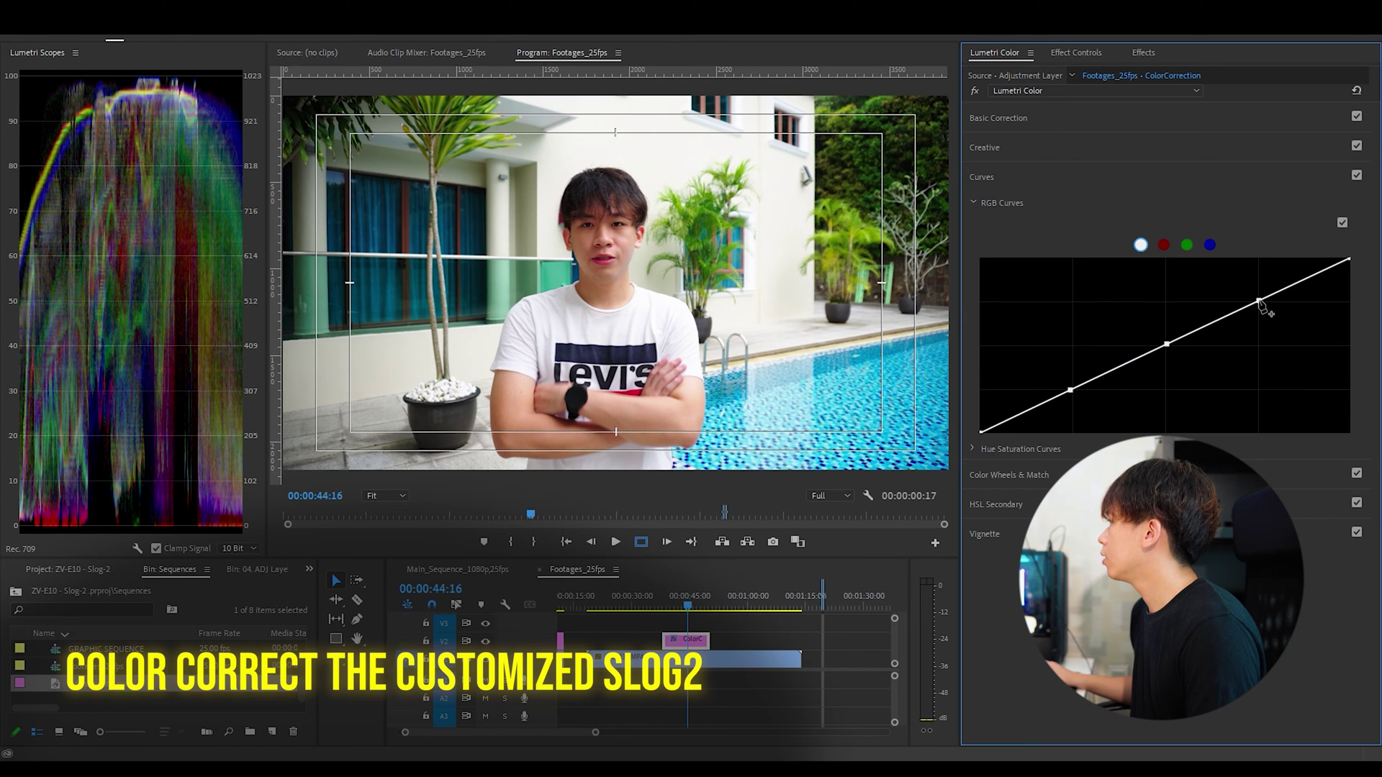
mouse_move(1068, 392)
mouse_down()
mouse_move(1076, 403)
mouse_move(1076, 378)
mouse_move(1089, 404)
mouse_move(1065, 382)
mouse_move(1072, 391)
mouse_up()
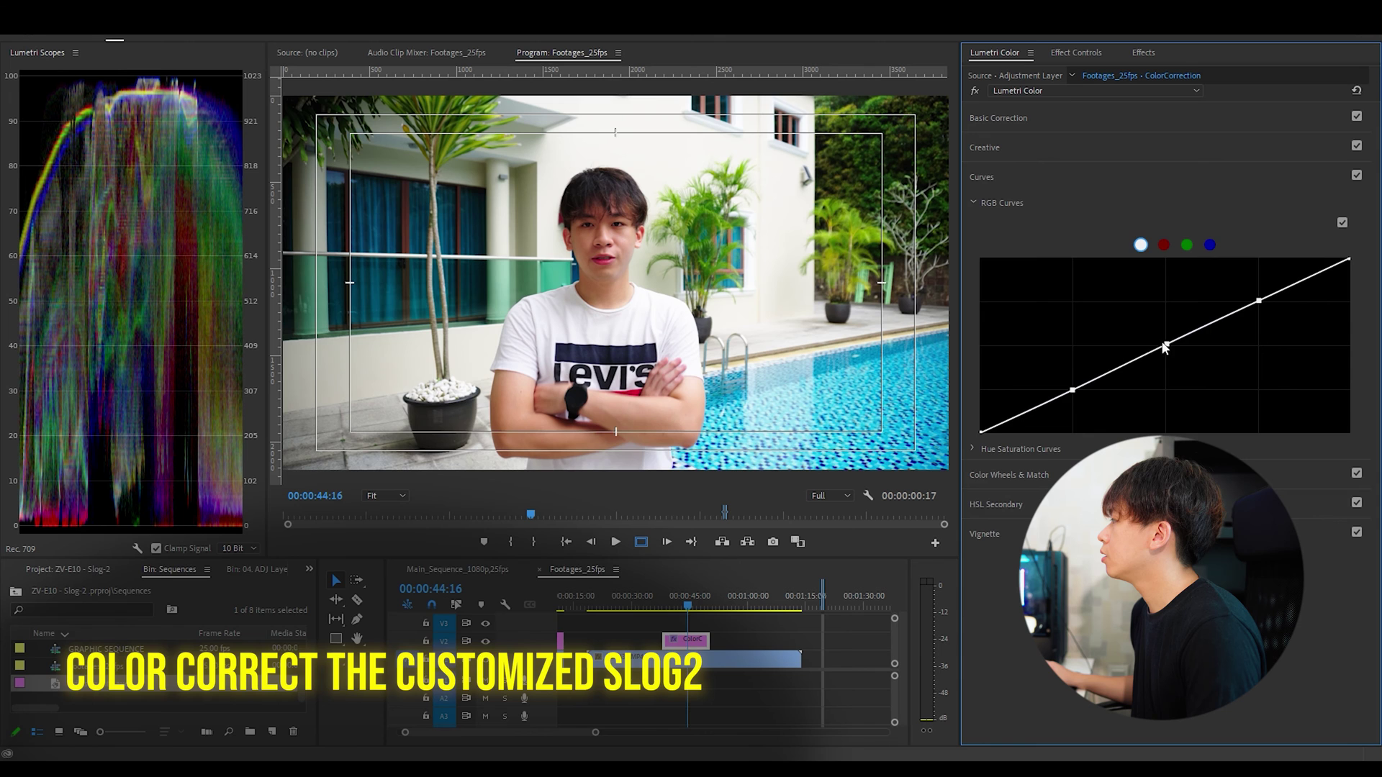
- Raise Sharpen in the Creative adjustments to 40.4
click(999, 146)
drag(1186, 450, 1189, 450)
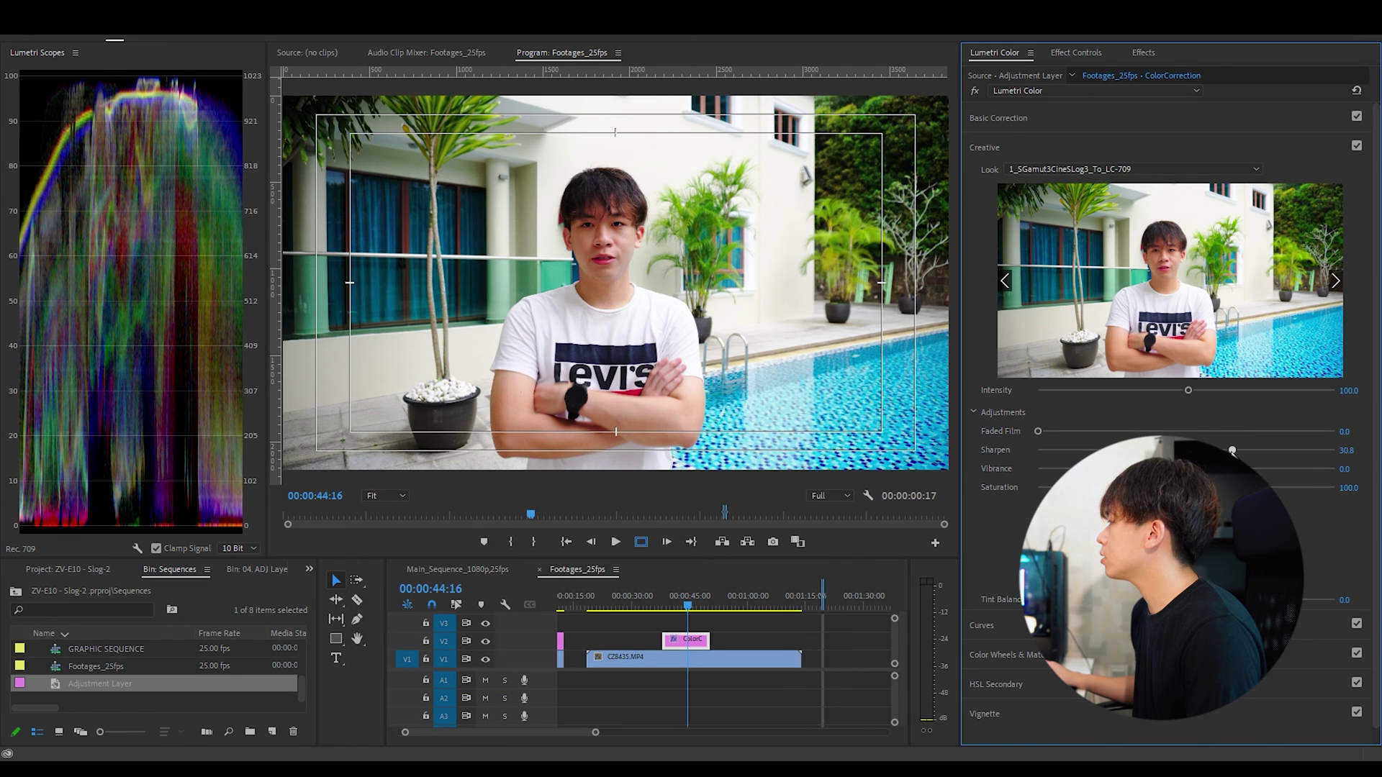
drag(1236, 452, 1247, 450)
- Toggle the V2 track output to compare the graded result with flat log footage
click(485, 642)
click(485, 641)
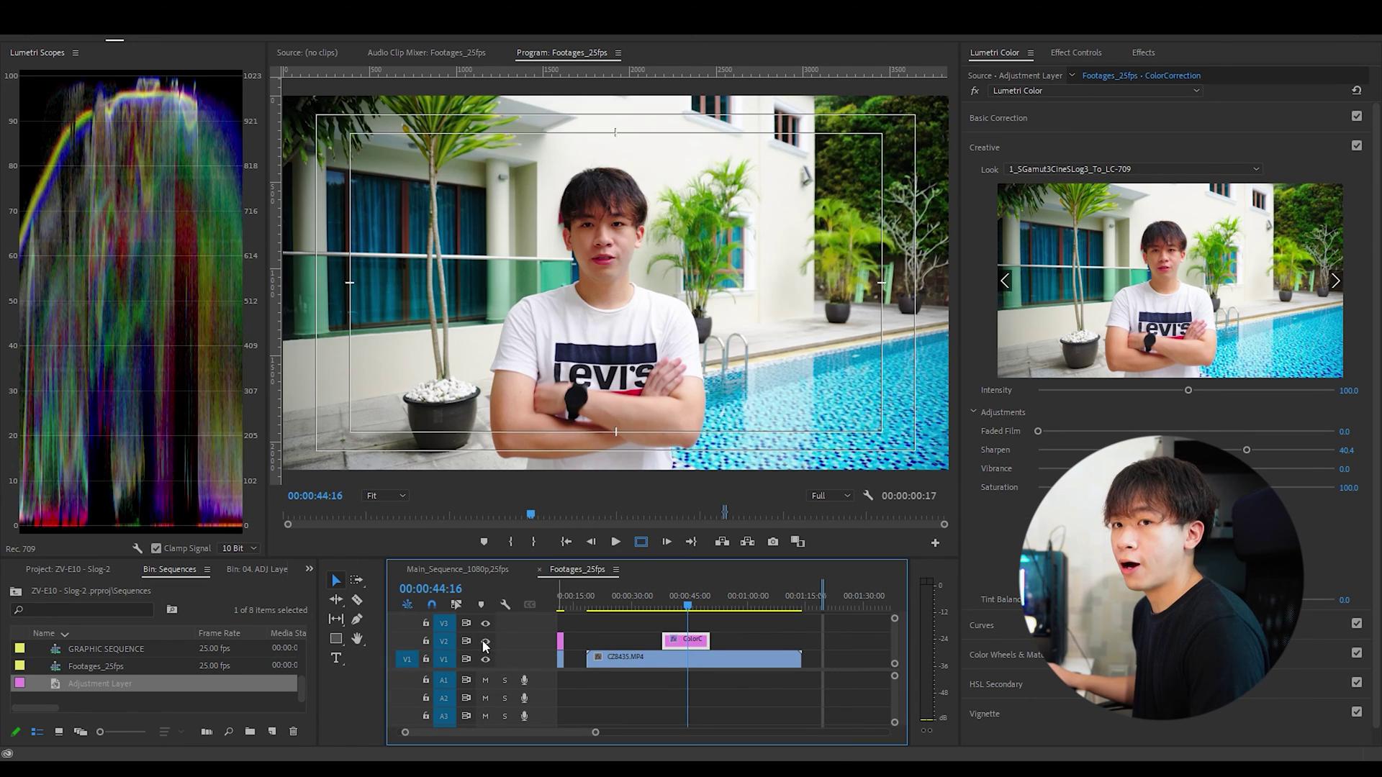
click(485, 642)
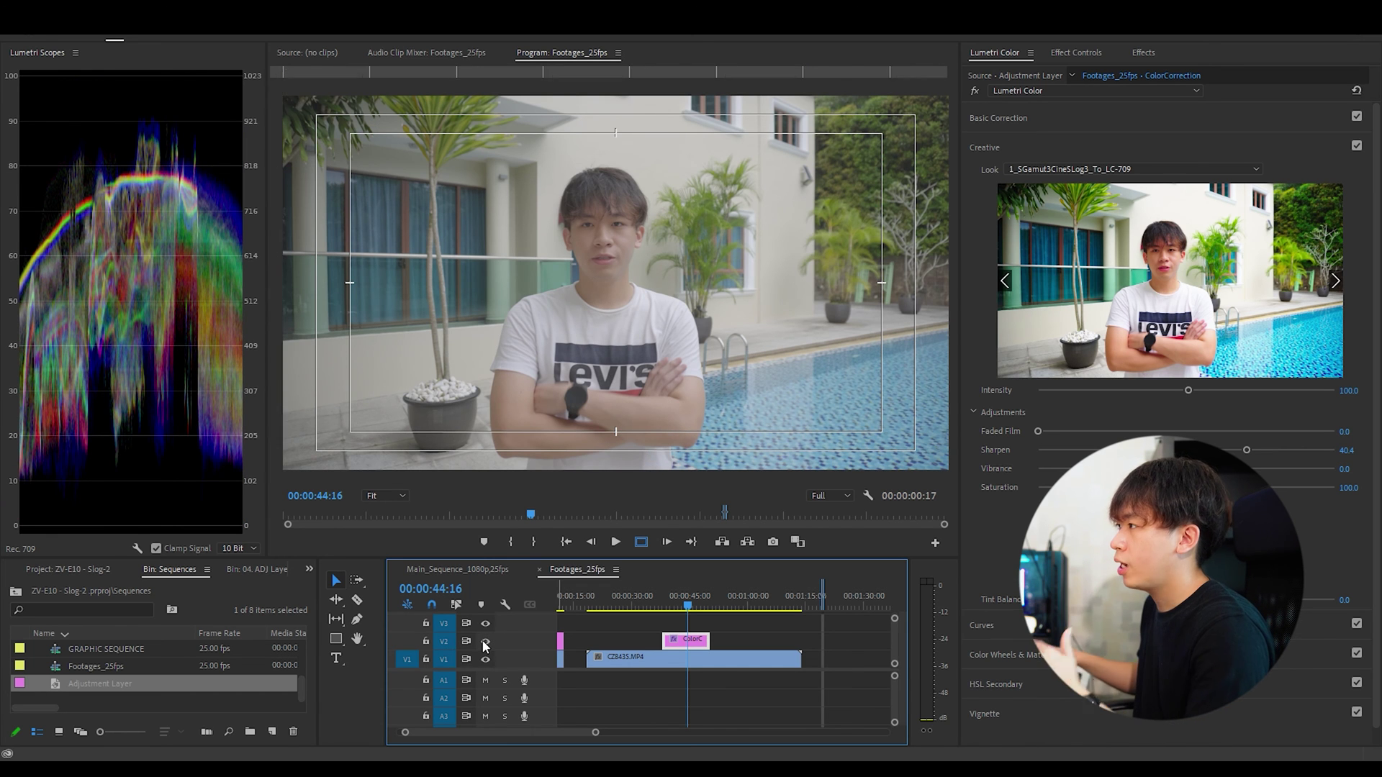
click(485, 641)
- Hide the grading layer and add Vectorscope YUV, Histogram and RGB Parade to Lumetri Scopes
click(485, 641)
right_click(201, 399)
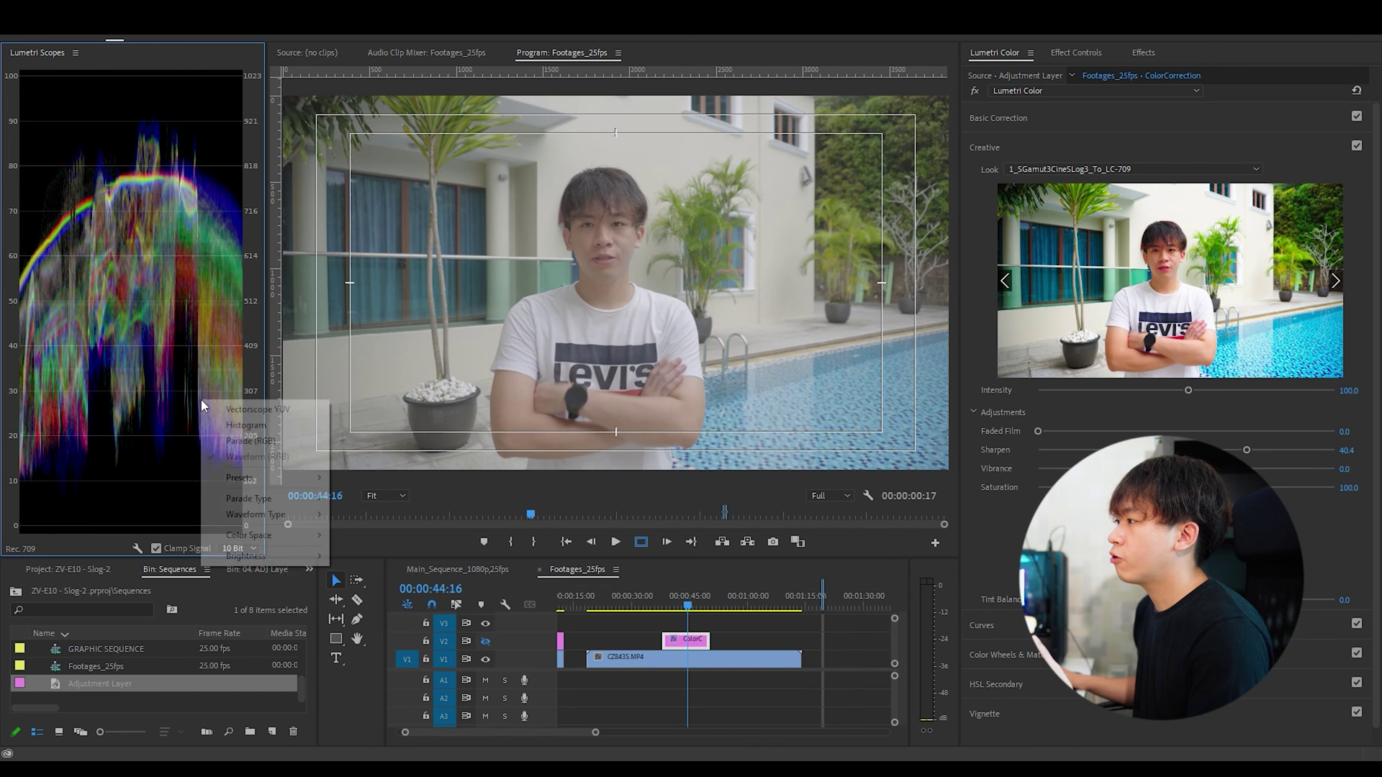
mouse_move(245, 472)
click(249, 409)
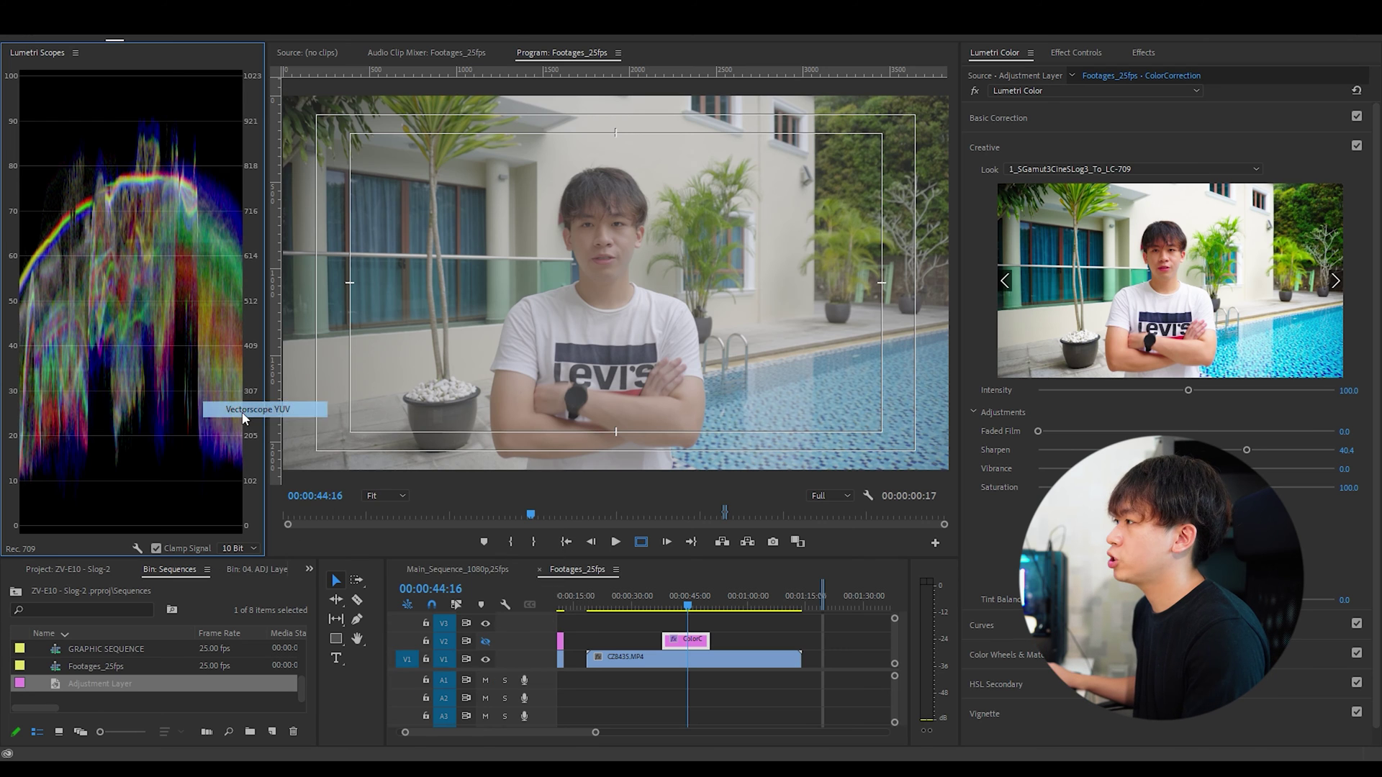
right_click(200, 367)
click(241, 393)
right_click(211, 403)
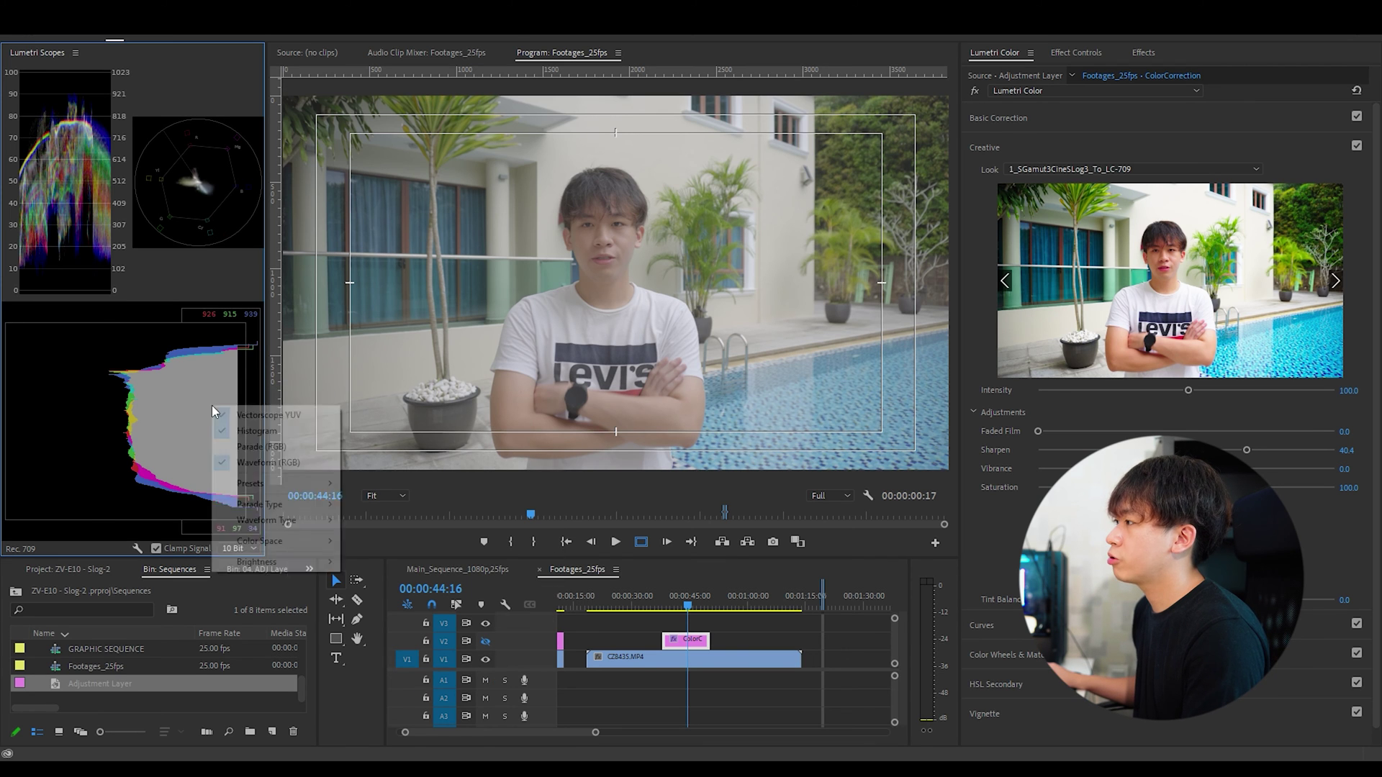
click(245, 441)
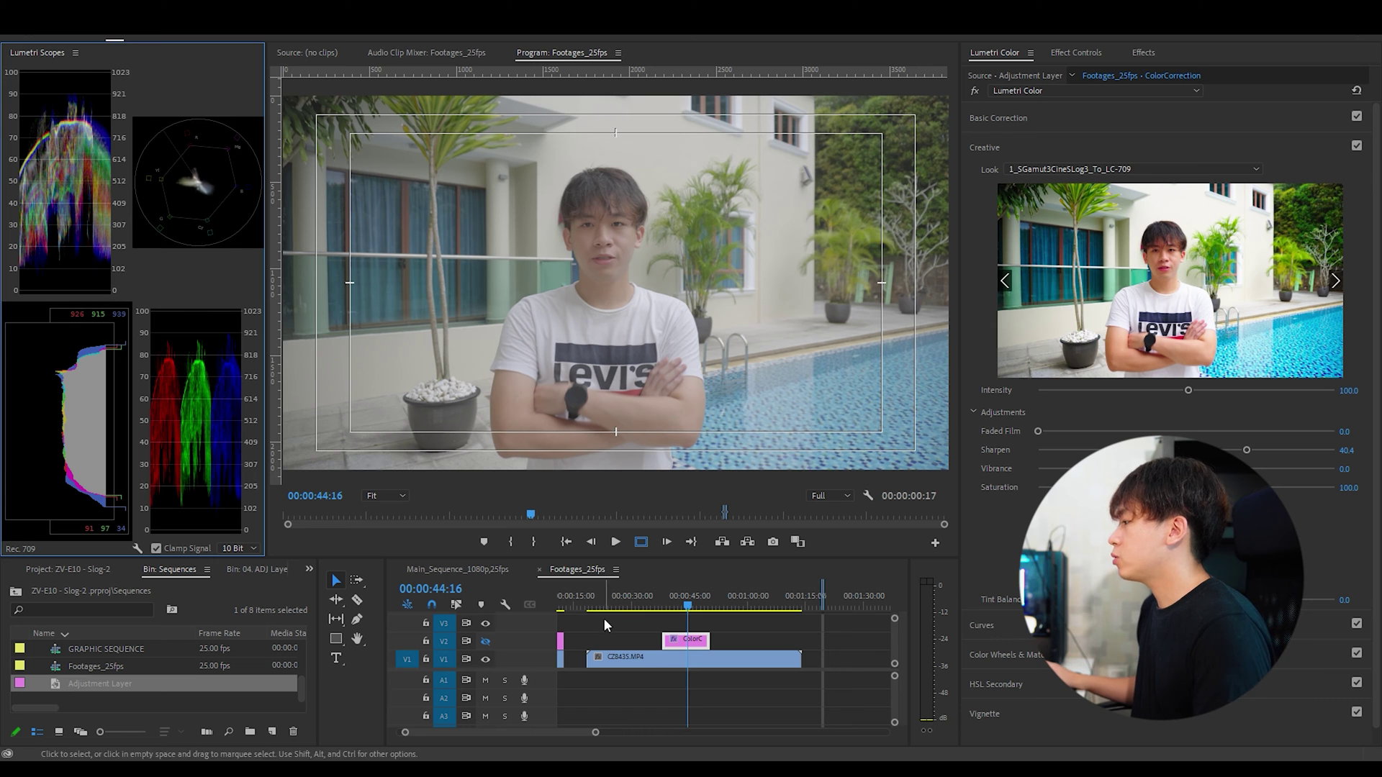
- Re-enable the grade, scrub the playhead to 00:00:44:12 and view the clip full screen
click(486, 641)
scroll(688, 651, down, 1)
drag(667, 607, 671, 611)
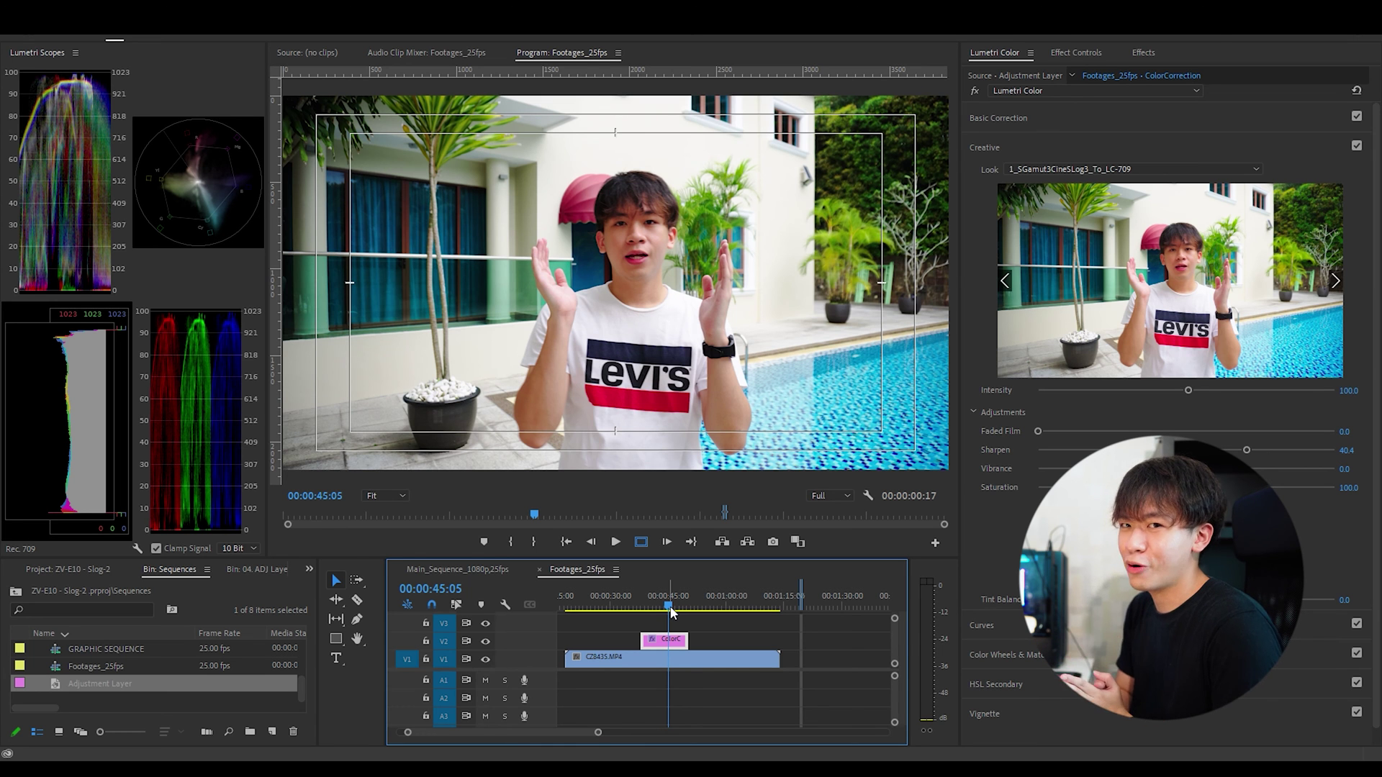
drag(671, 610, 668, 609)
key(ctrl+grave)
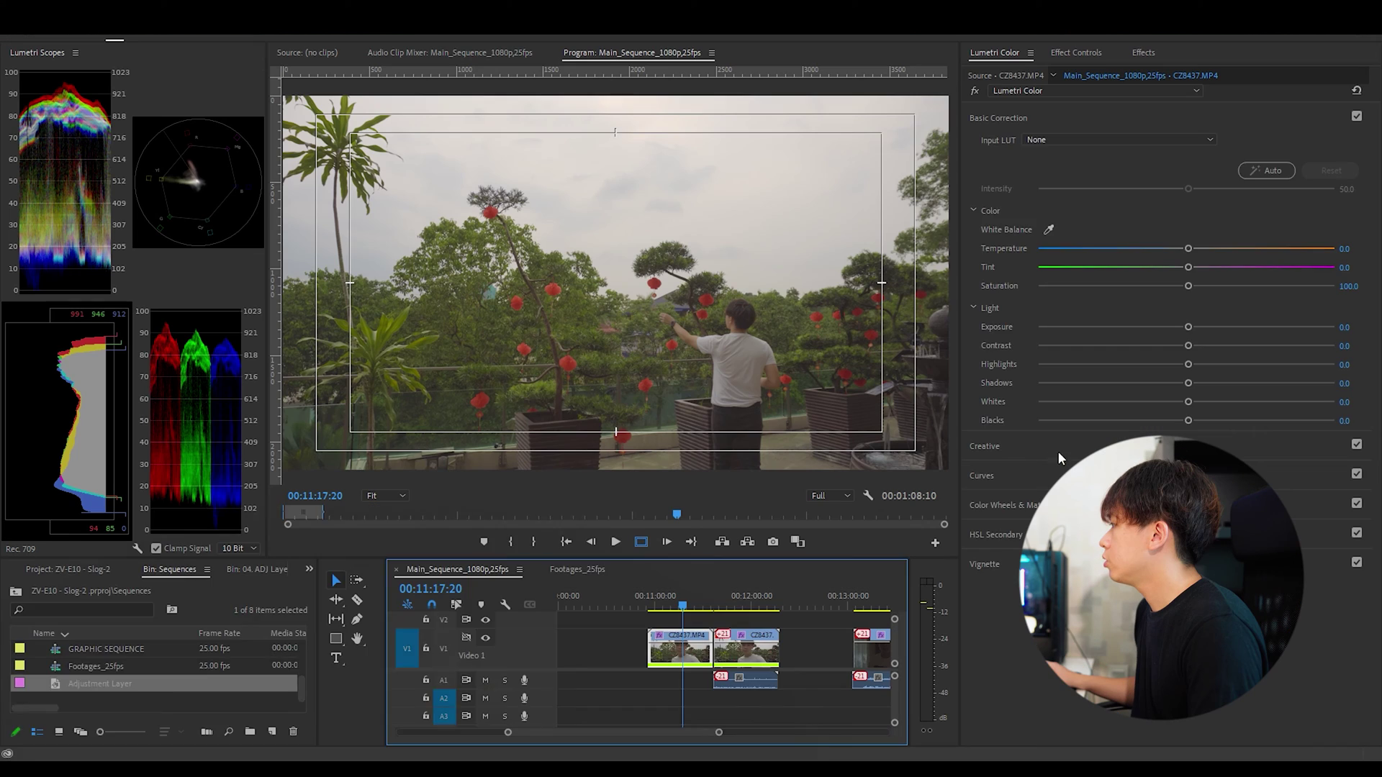
click(1058, 447)
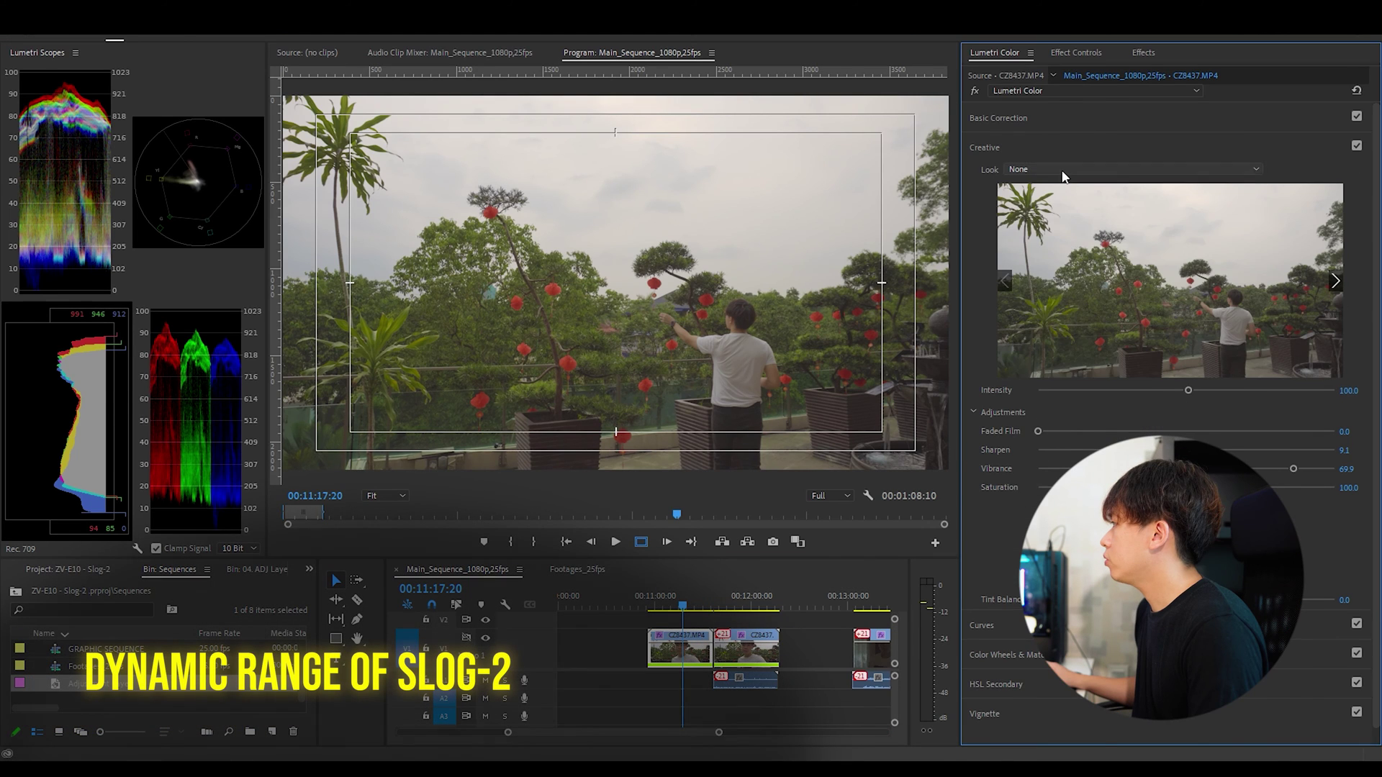
- Apply the 1_SGamut3CineSLog3_To_LC-709 Creative look to garden clip CZ8437.MP4
click(1134, 169)
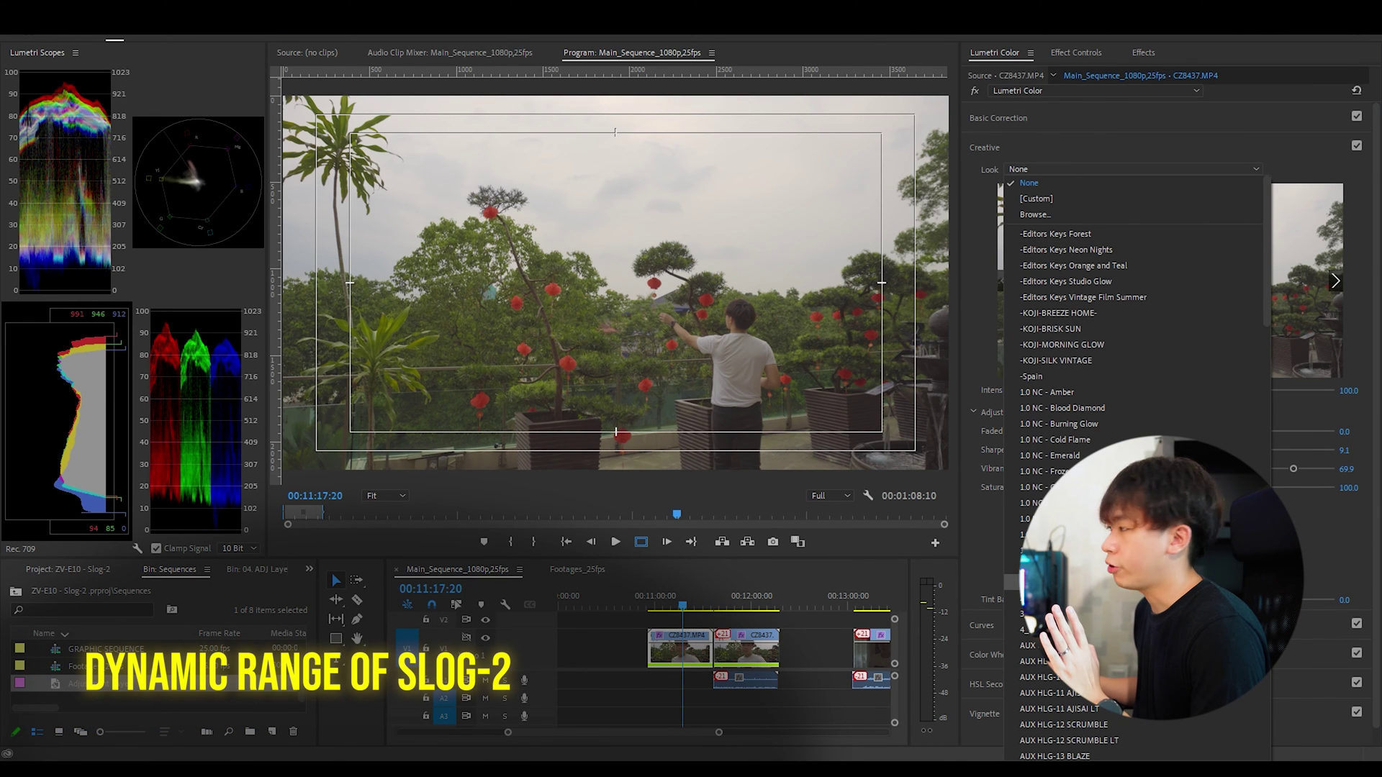
key(Escape)
click(1159, 243)
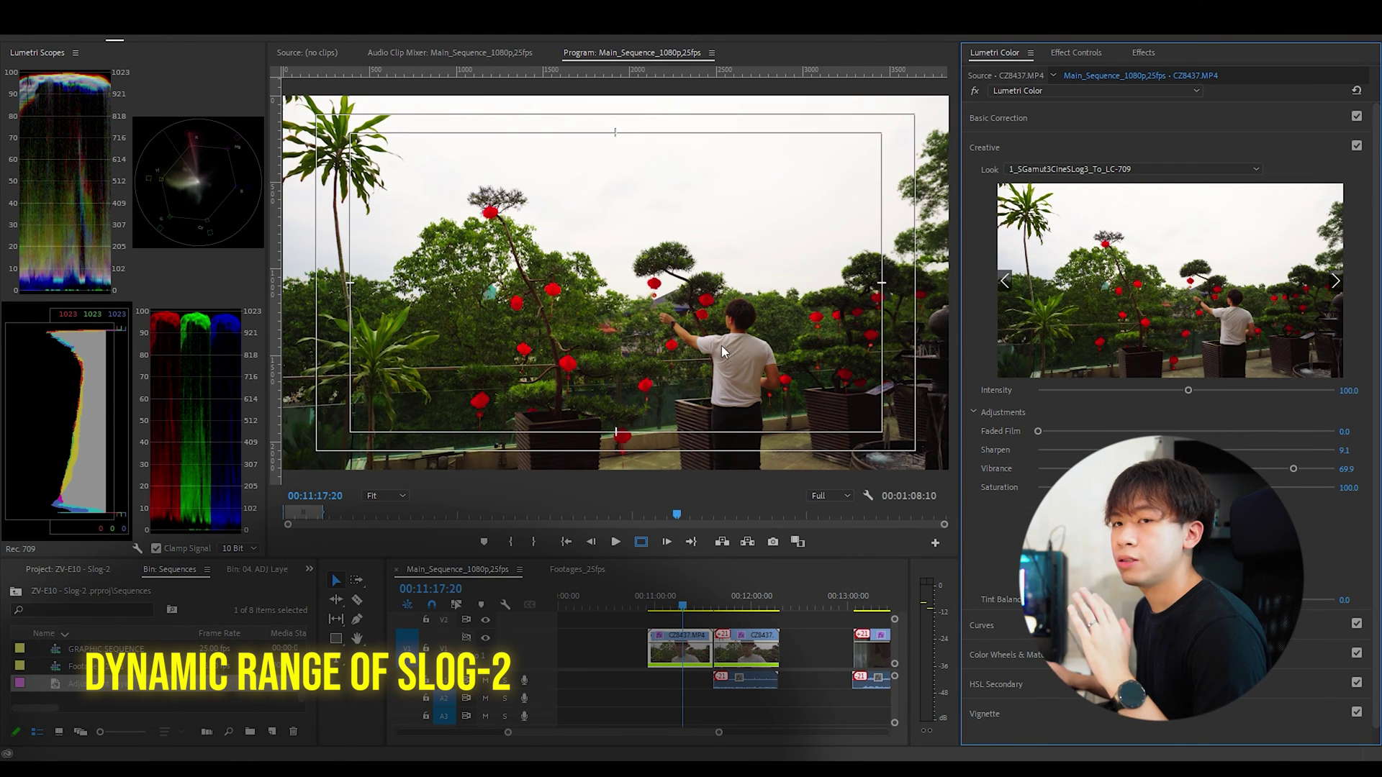
- Set the scopes to show only the waveform and expand Basic Correction
click(1109, 119)
right_click(177, 264)
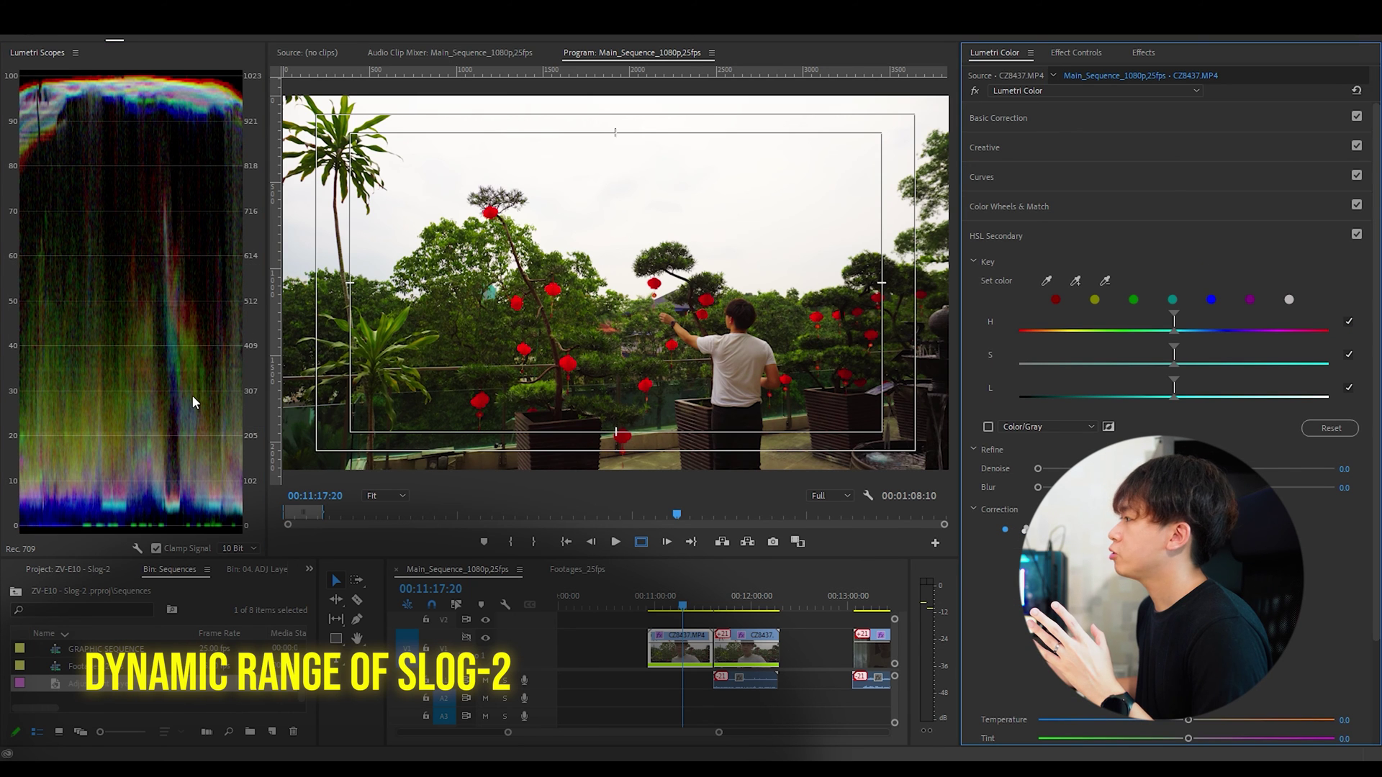
click(1004, 118)
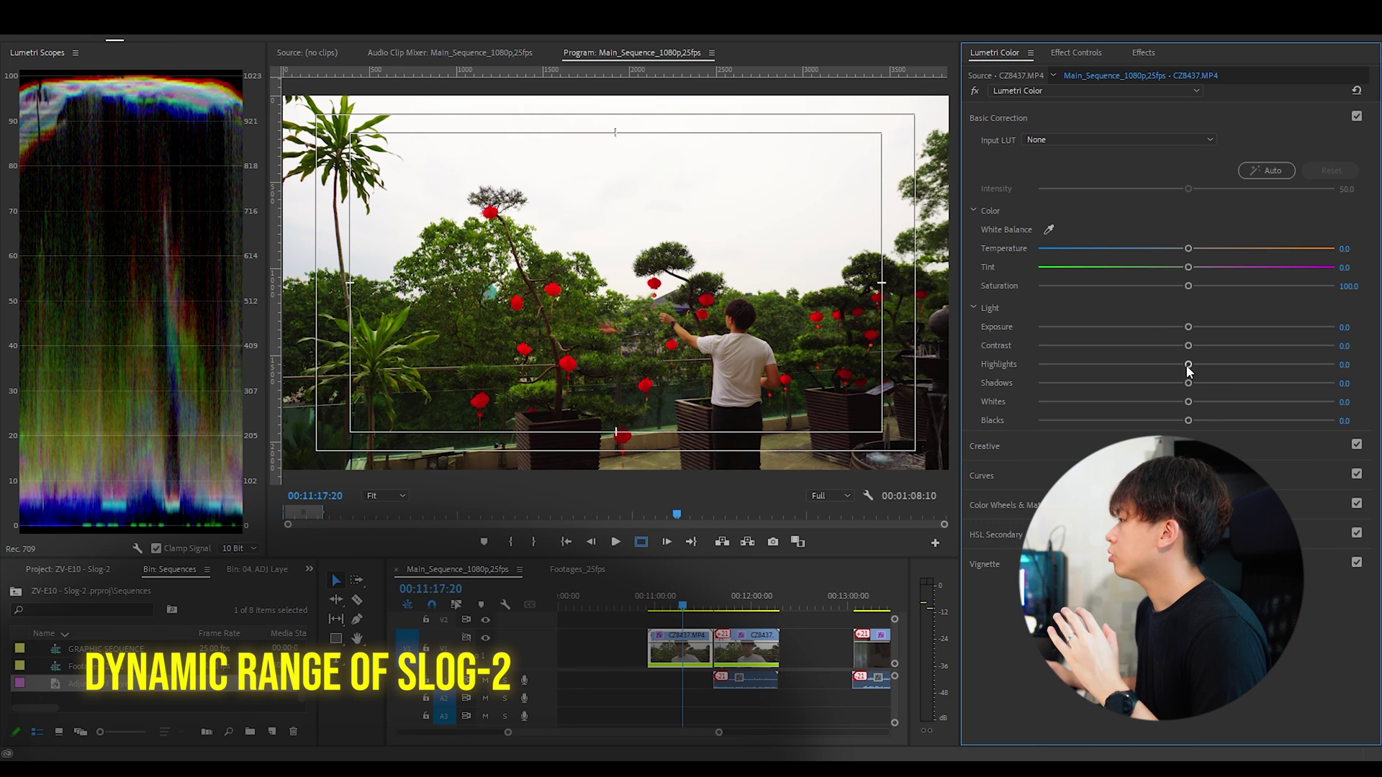
- Drop highlights to -100, darken shadows, warm temperature to 44.8, and scrub to 00:11:18:18
drag(1175, 363, 863, 348)
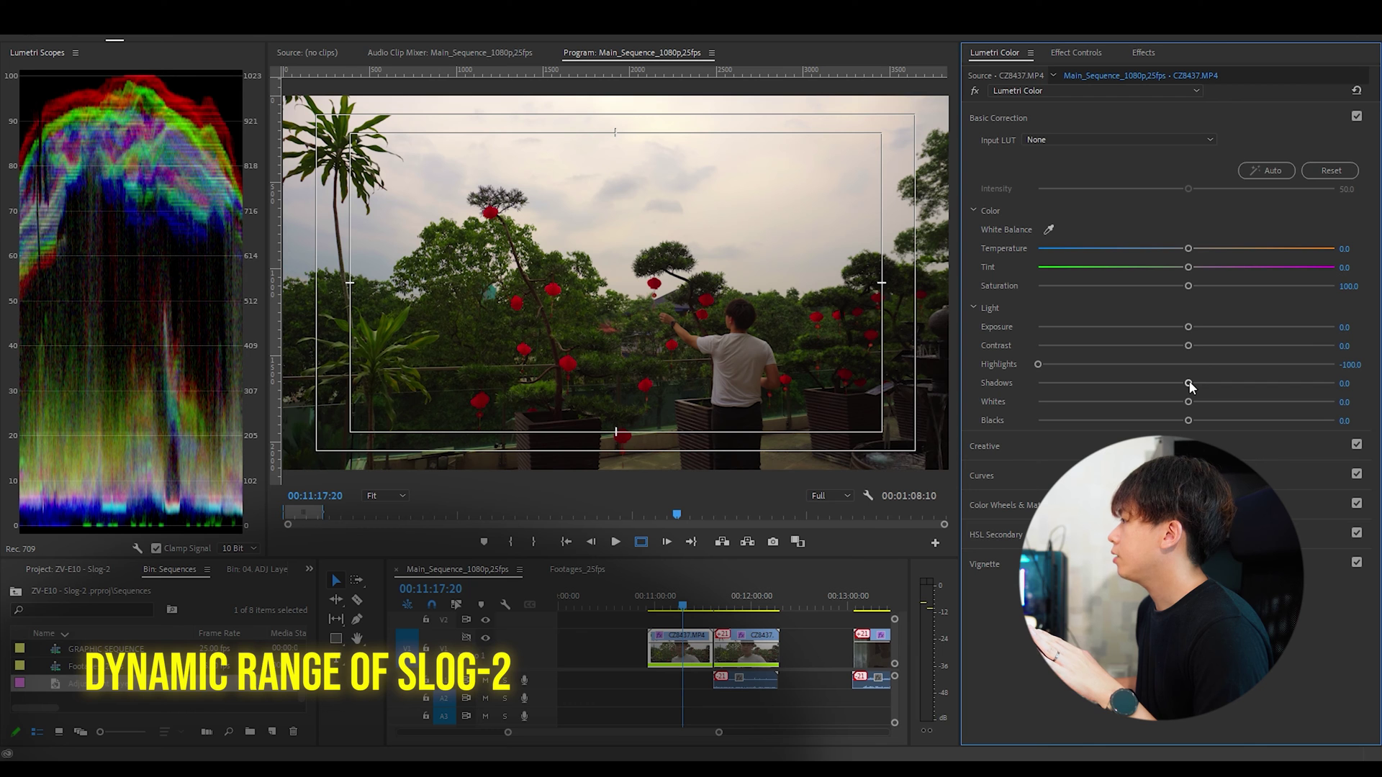
drag(1189, 385, 1057, 378)
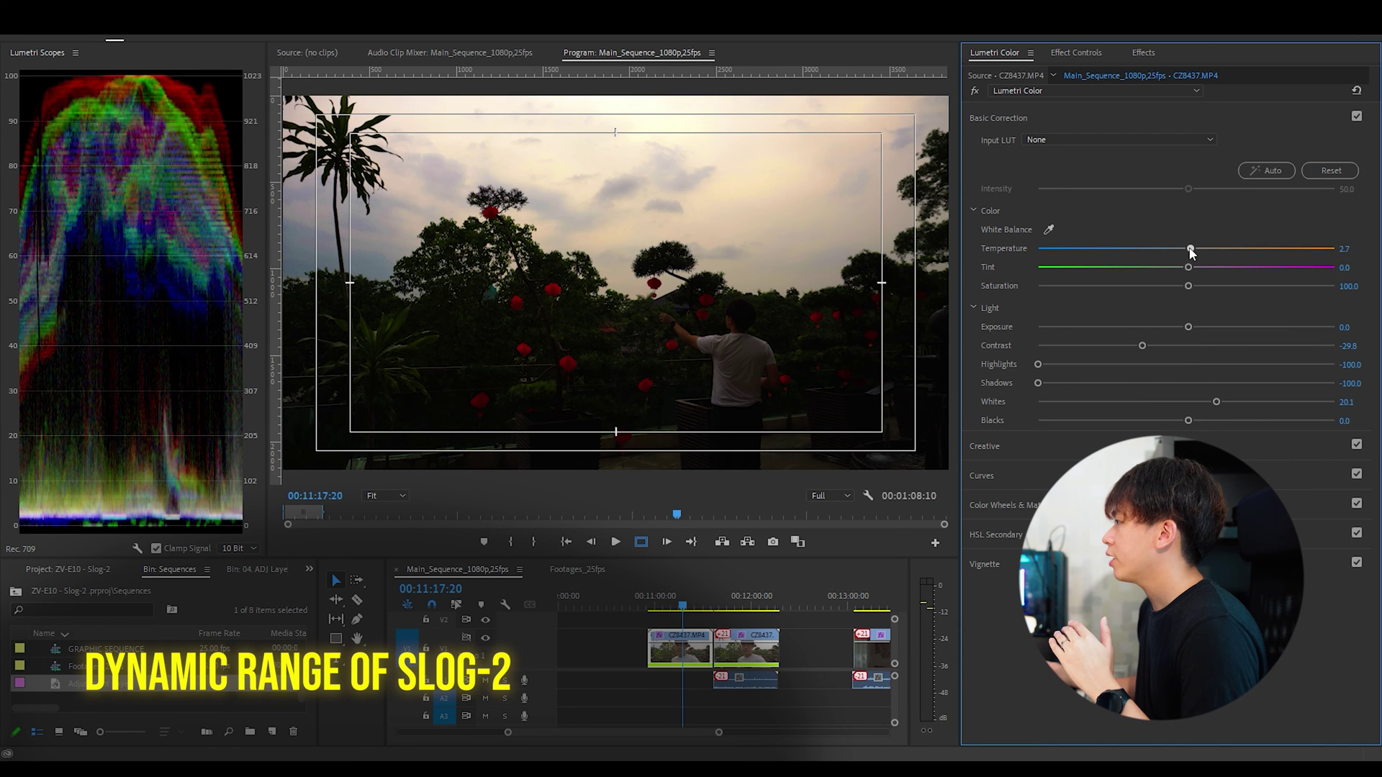
drag(1191, 250, 1240, 256)
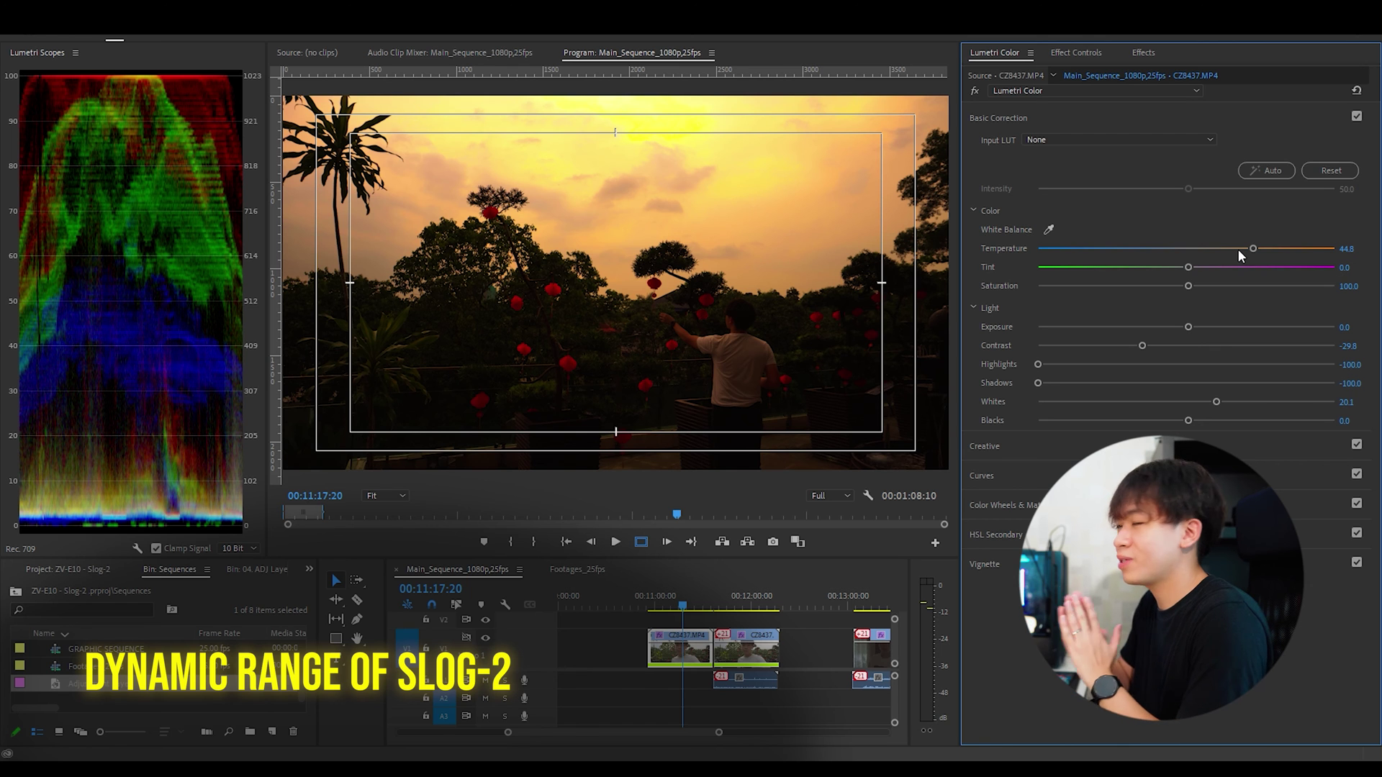
drag(683, 609, 687, 610)
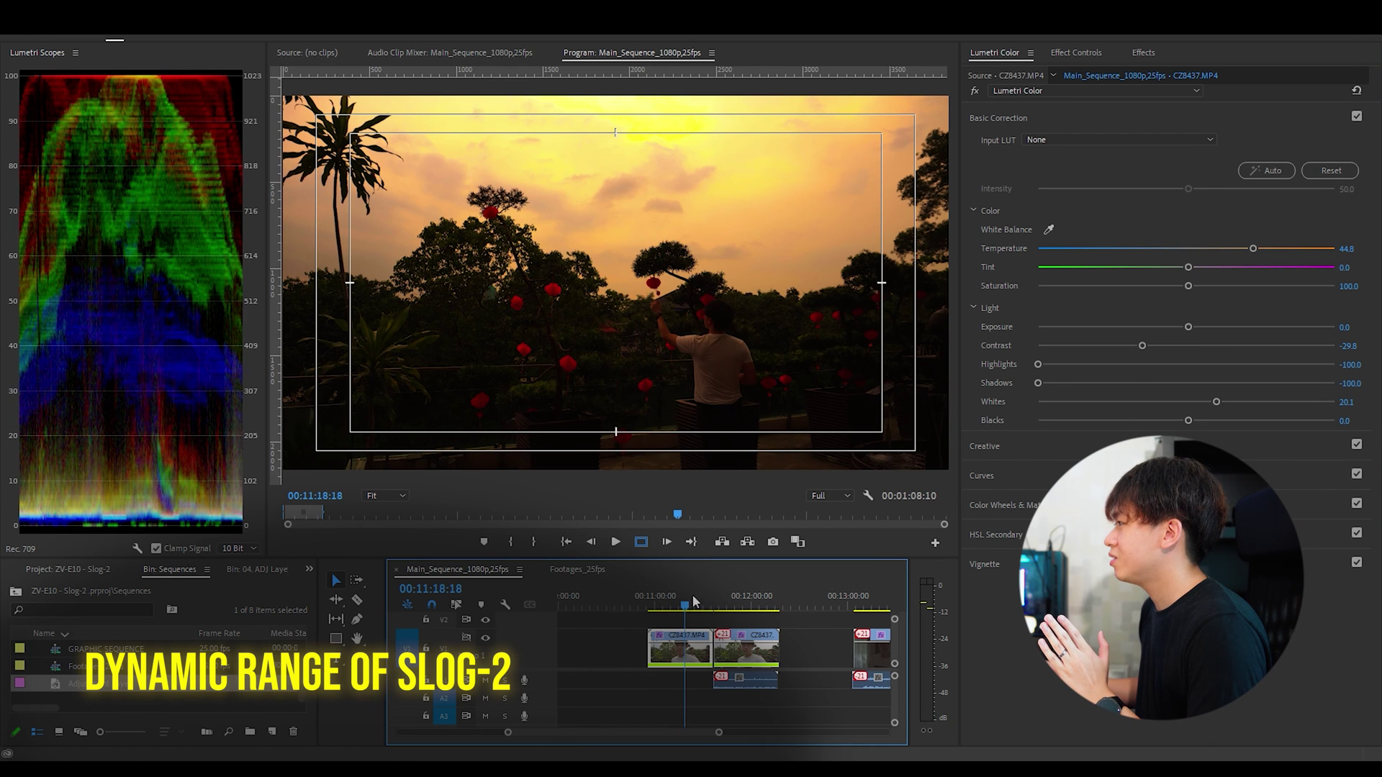
- Compare the grade against flat log, then lift shadows, highlights to -4.6, and cool the temperature
click(975, 90)
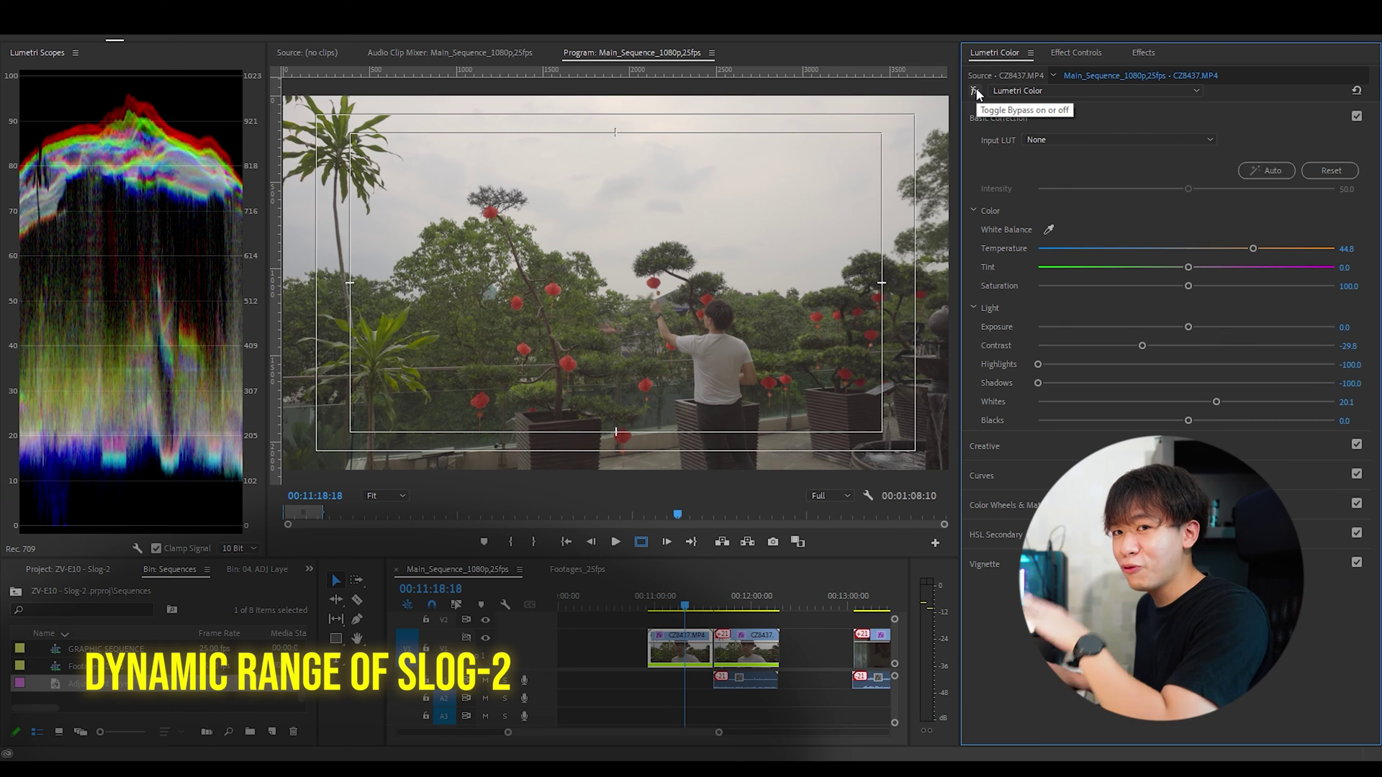
click(976, 90)
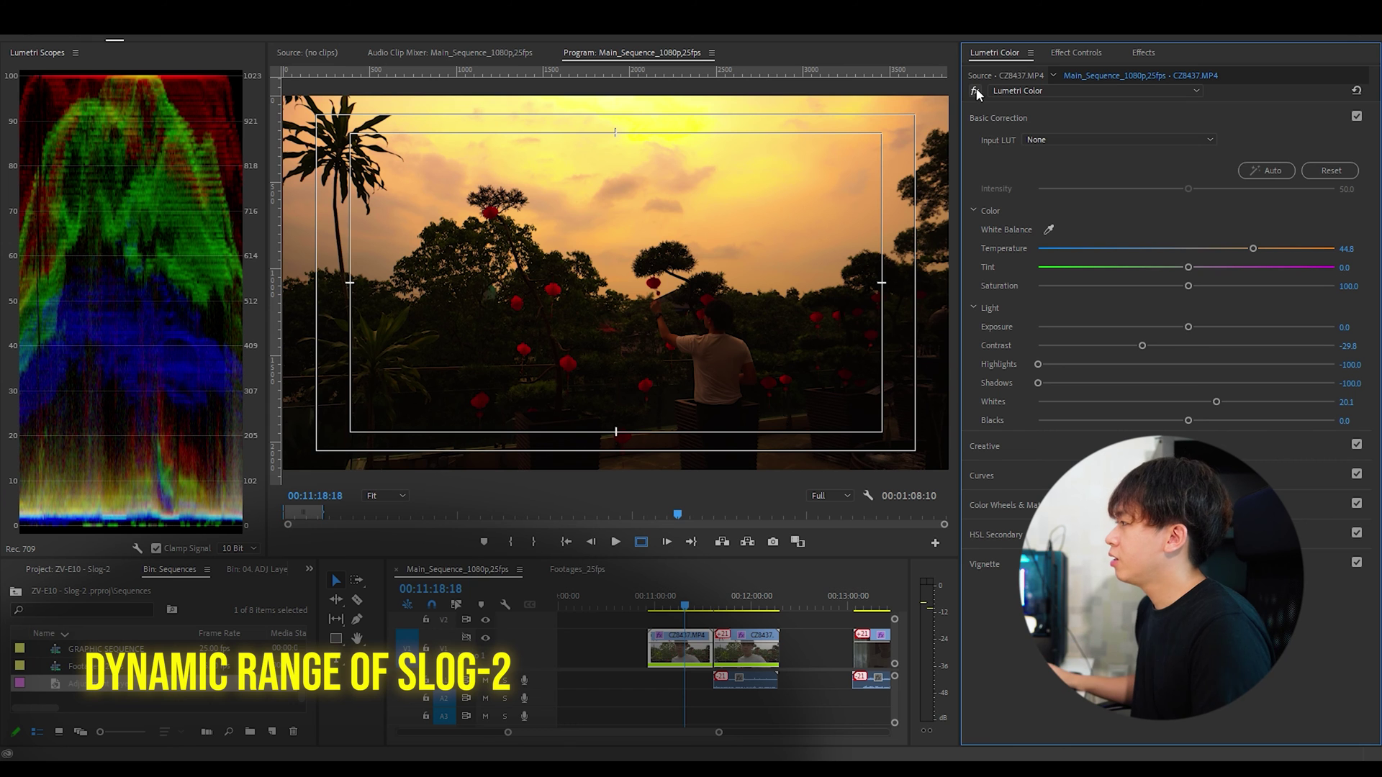
drag(1040, 383, 1183, 391)
drag(1039, 364, 1180, 365)
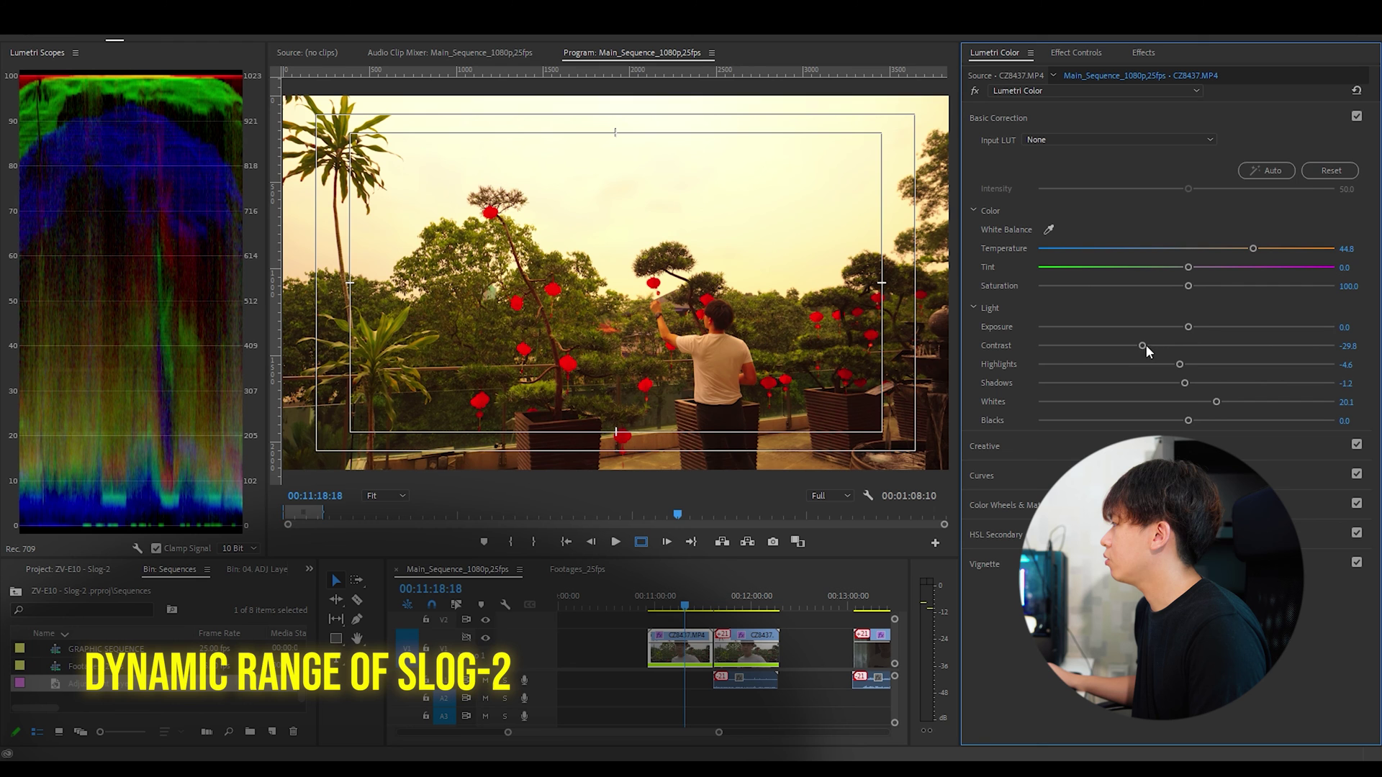
drag(1250, 250, 1194, 286)
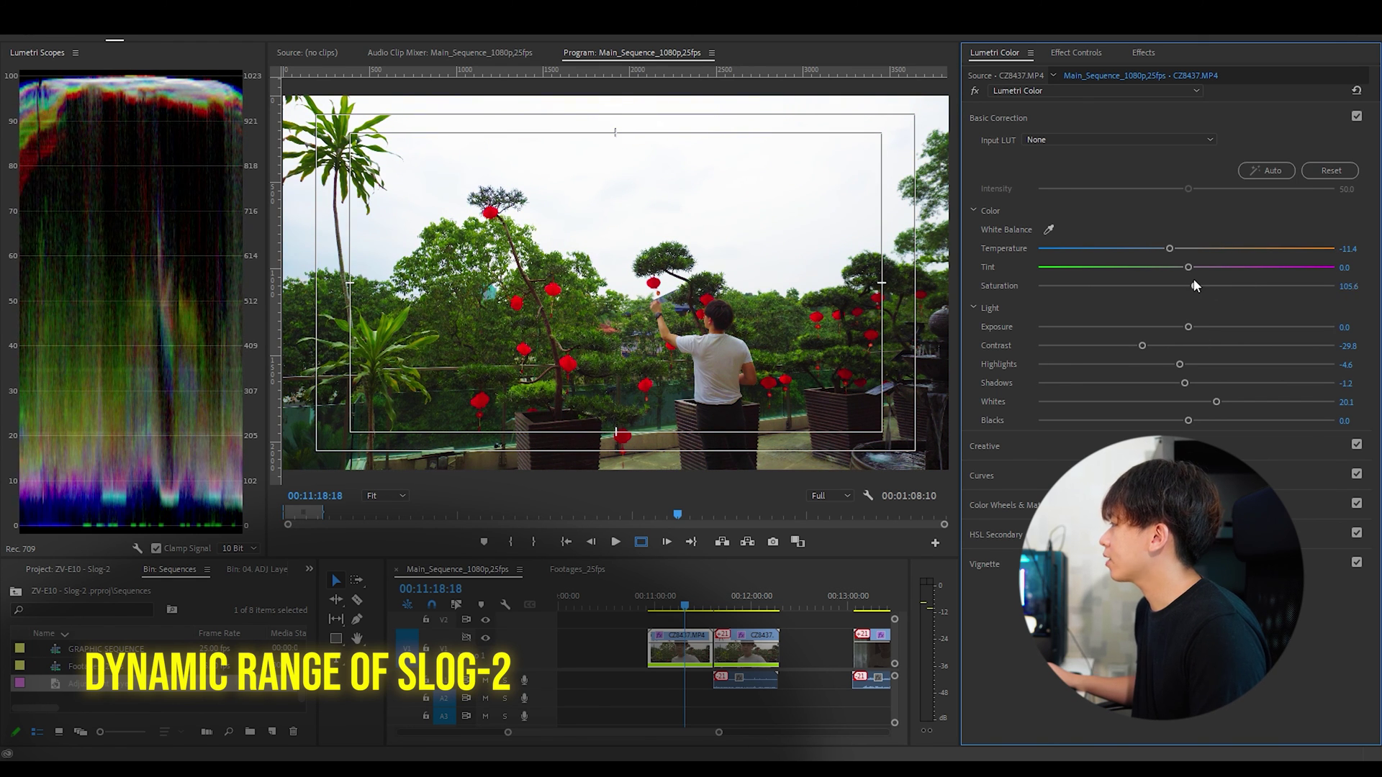